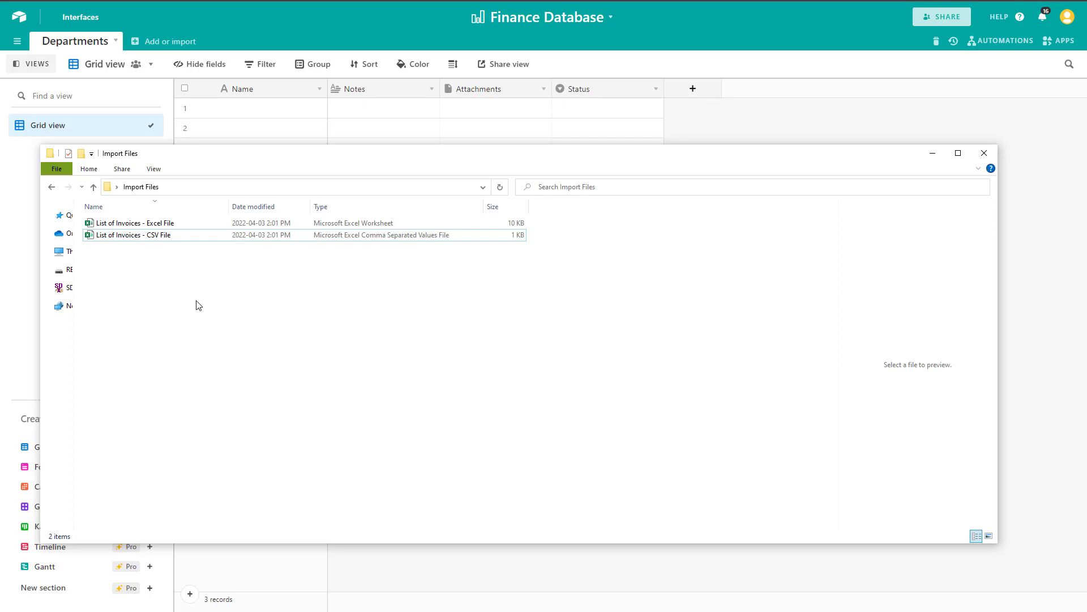
pyautogui.click(427, 227)
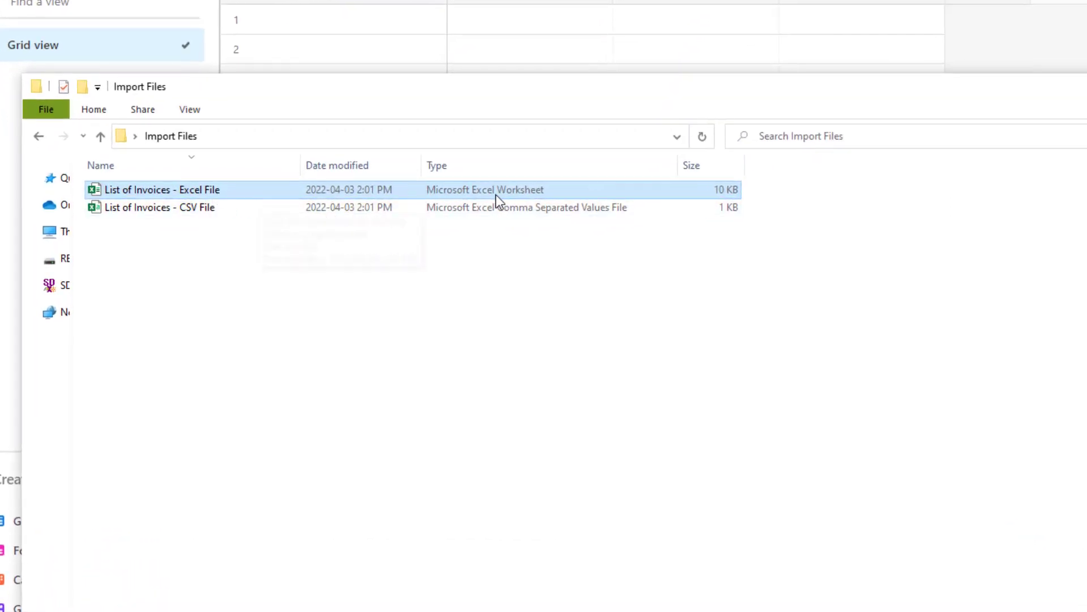
pyautogui.click(496, 210)
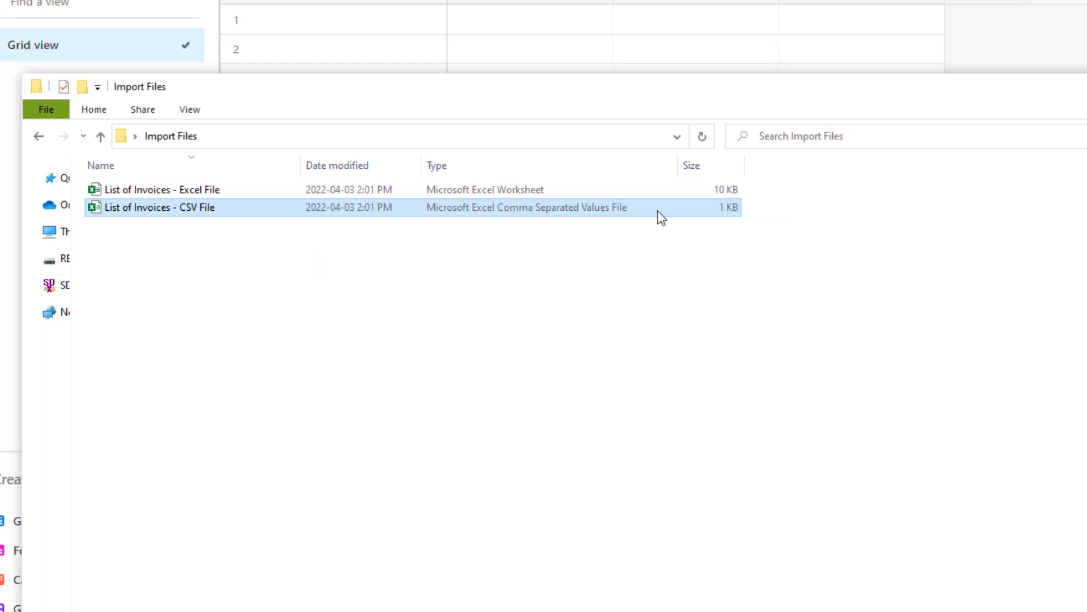
pyautogui.click(499, 190)
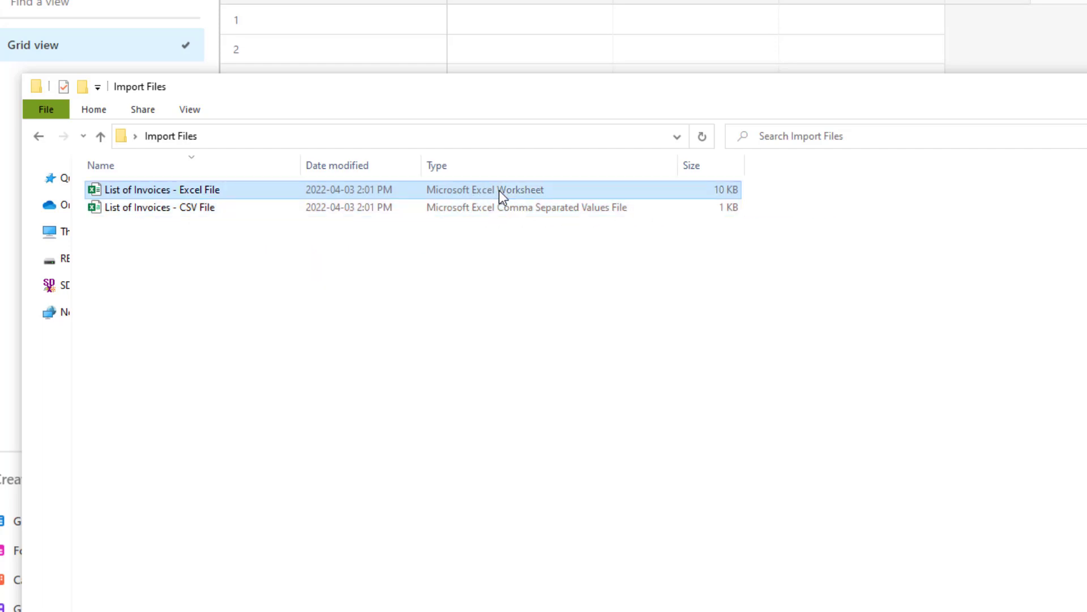
# - Open the Excel invoice list and select its row-1 column headings to review them
pyautogui.doubleClick(499, 191)
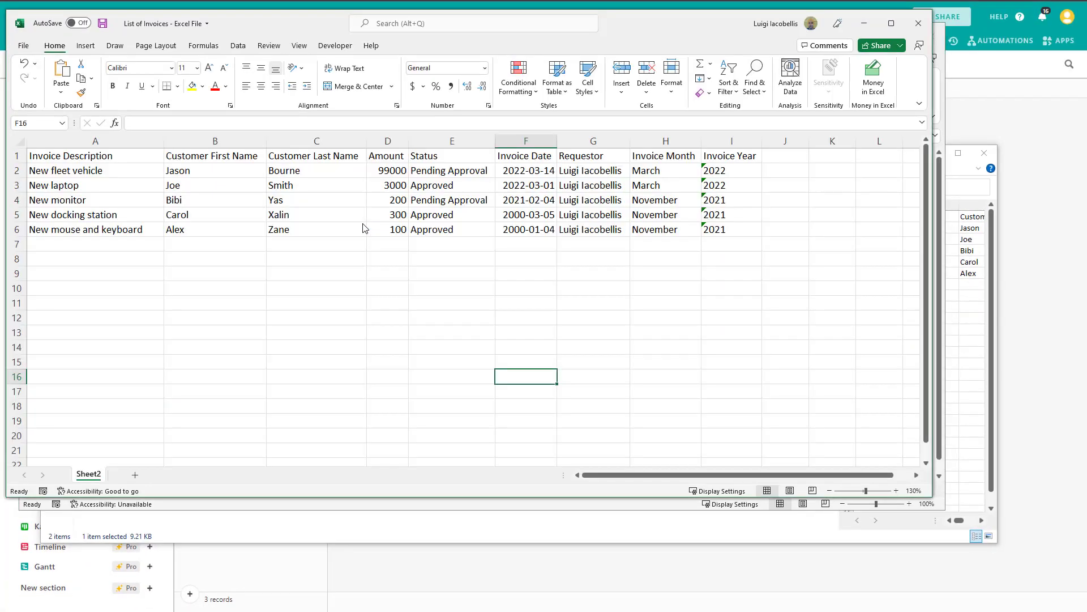
pyautogui.click(353, 300)
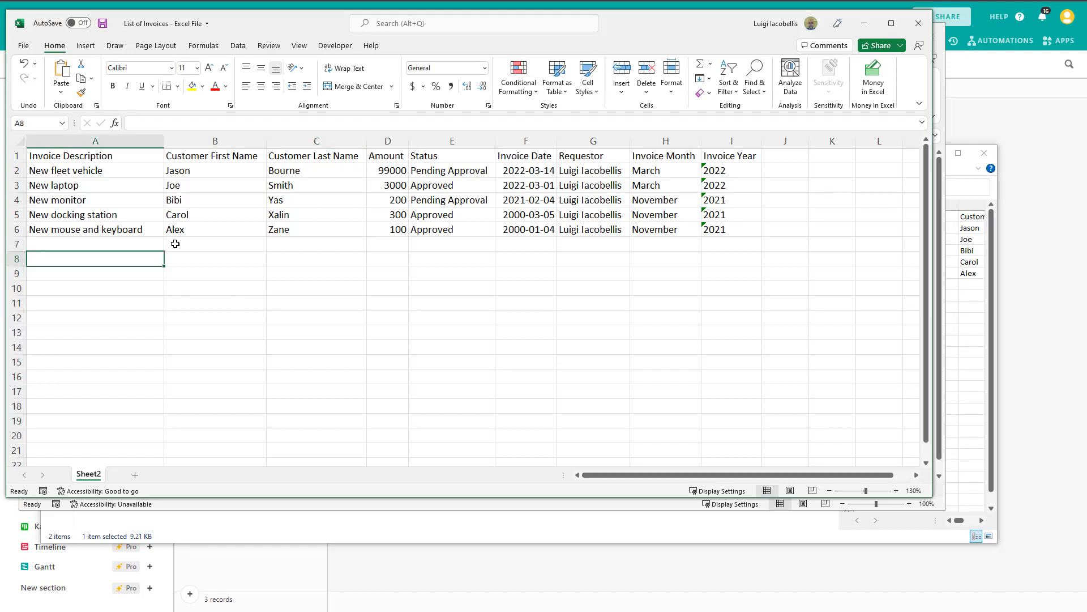
pyautogui.moveTo(101, 158); pyautogui.dragTo(756, 165)
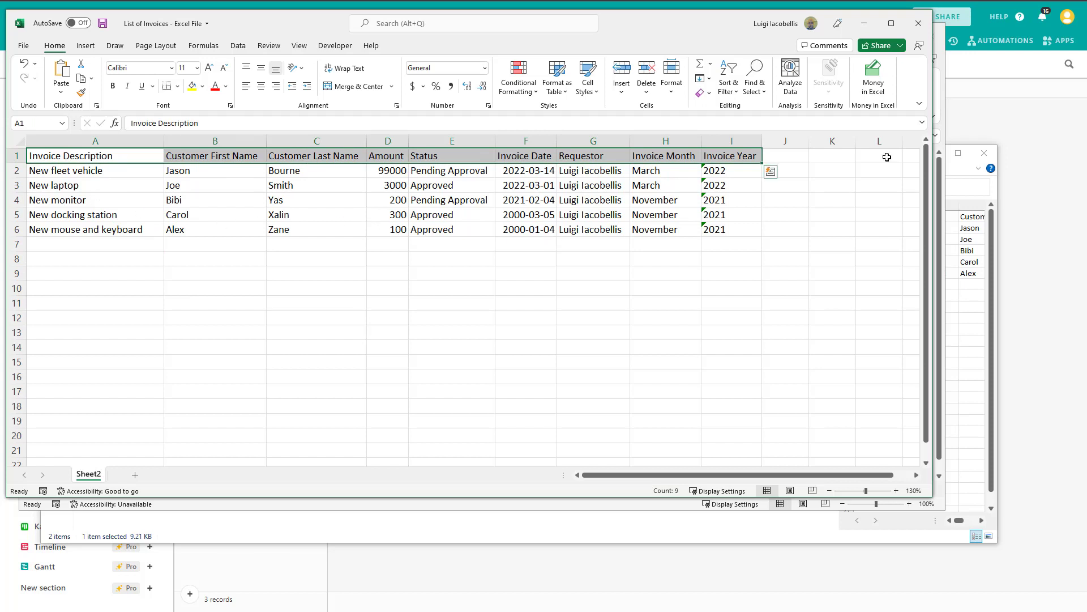
# - Close both the Excel and CSV invoice workbooks without saving
pyautogui.click(918, 22)
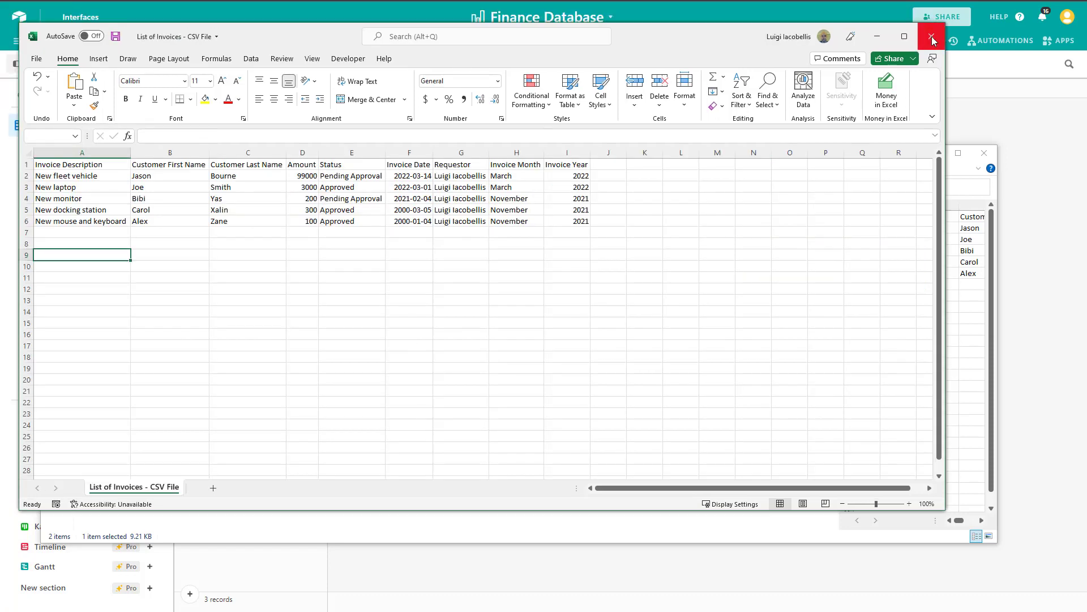
pyautogui.click(932, 37)
pyautogui.click(534, 376)
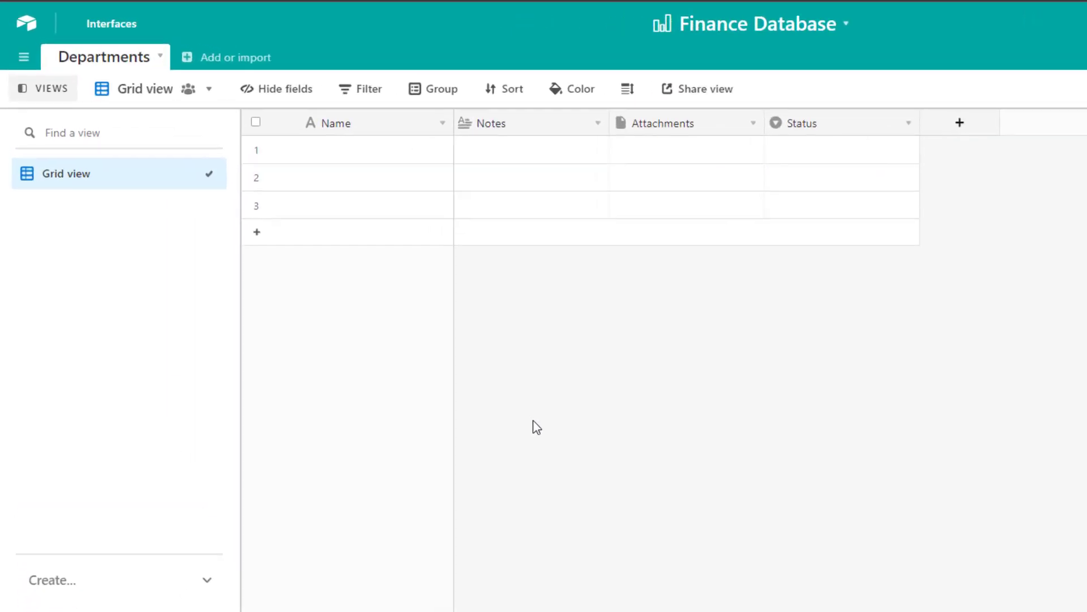
# - From Add or import beside Departments, start importing a new table from a CSV file
pyautogui.click(237, 62)
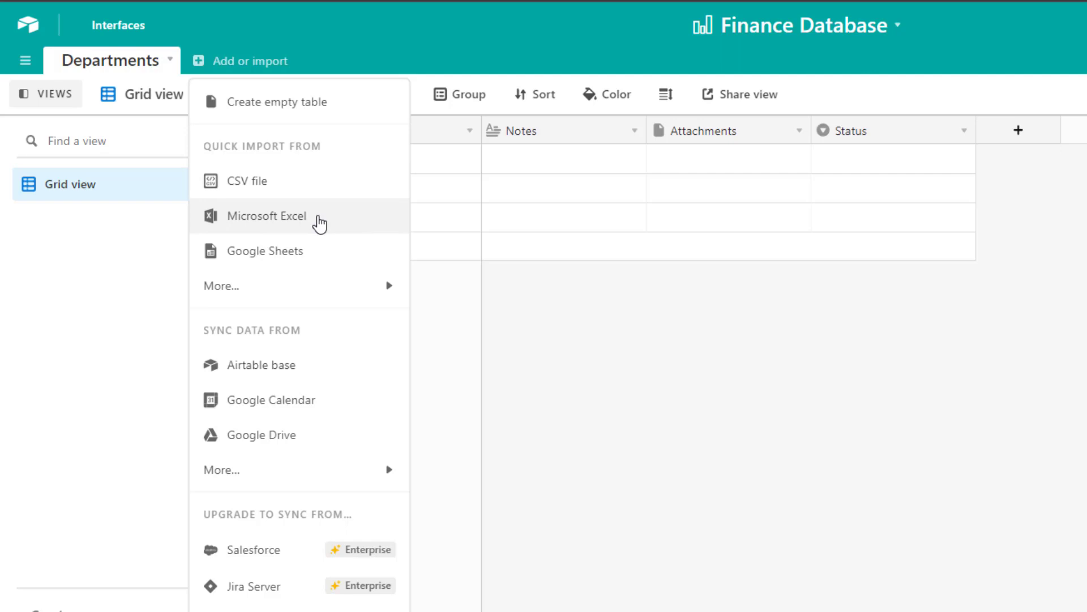
pyautogui.moveTo(333, 300)
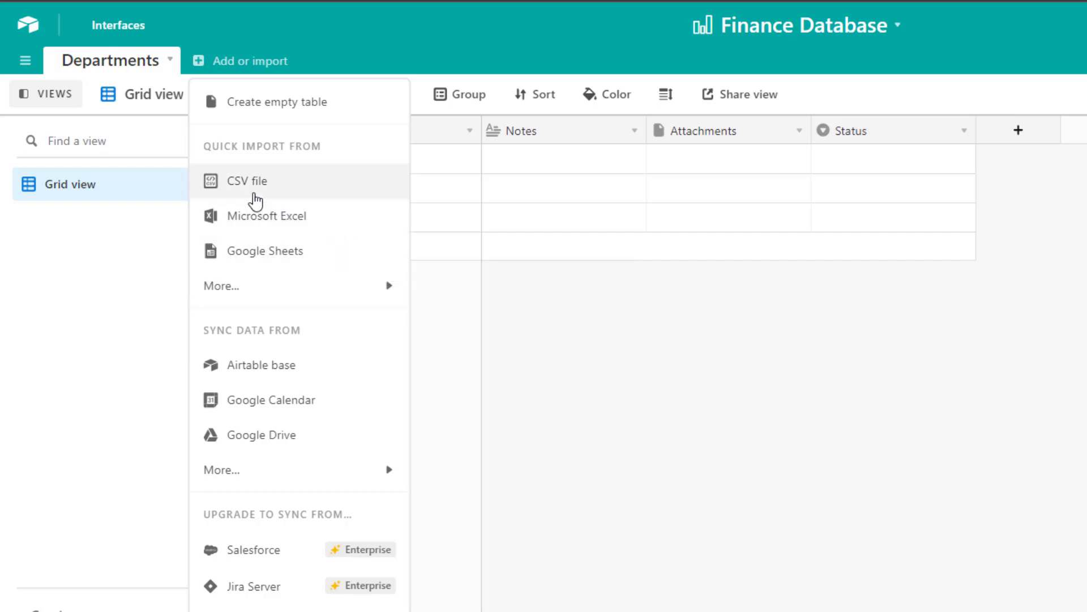
pyautogui.click(309, 191)
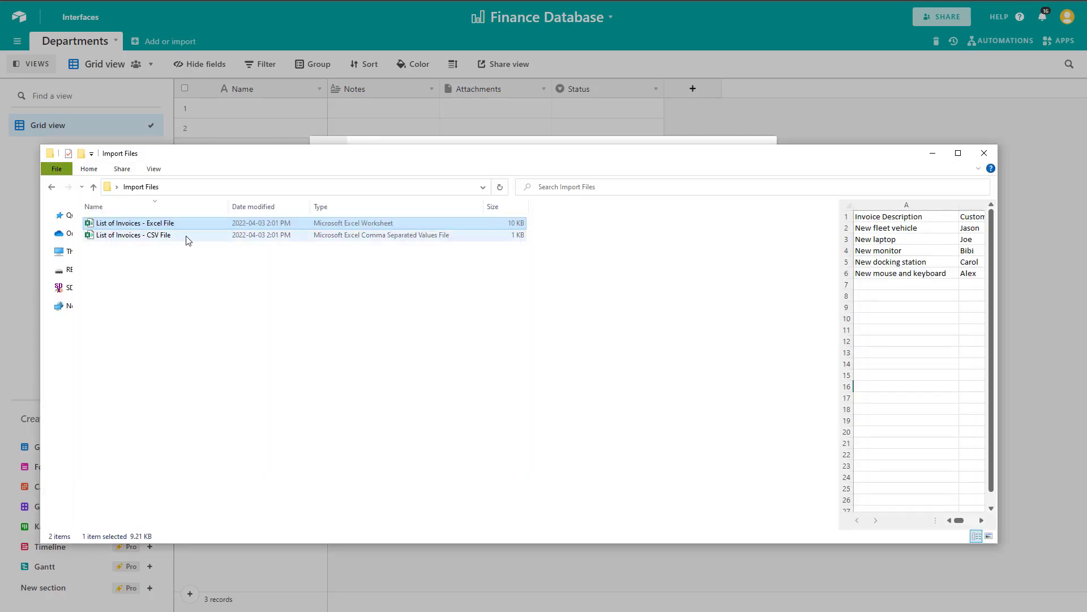
# - Drop 'List of Invoices - CSV File' onto the upload area and upload it
pyautogui.click(187, 236)
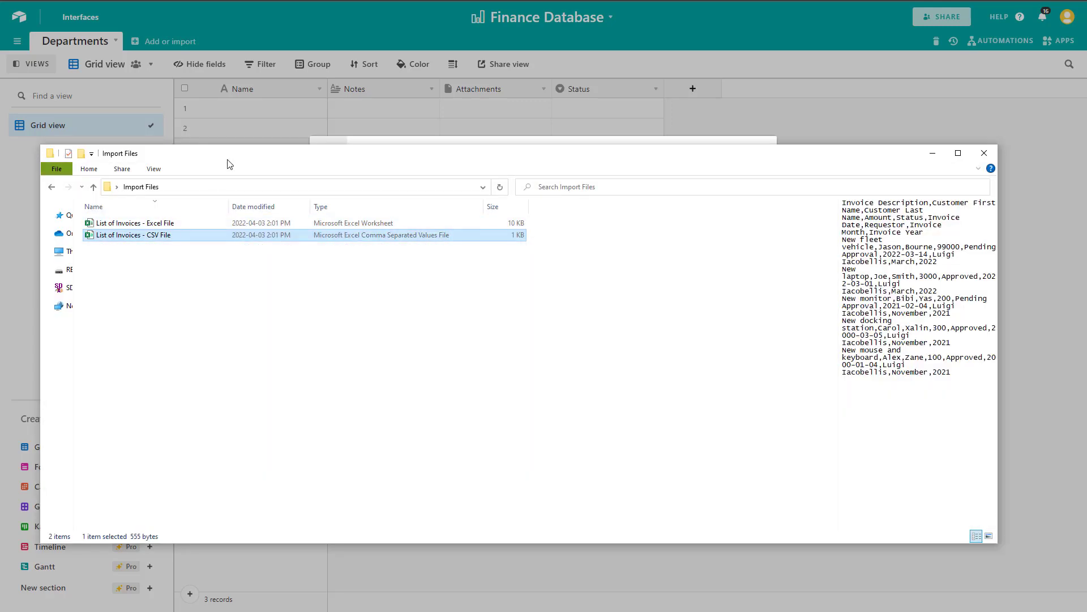
pyautogui.moveTo(229, 164); pyautogui.dragTo(229, 331)
pyautogui.moveTo(120, 401); pyautogui.dragTo(490, 266)
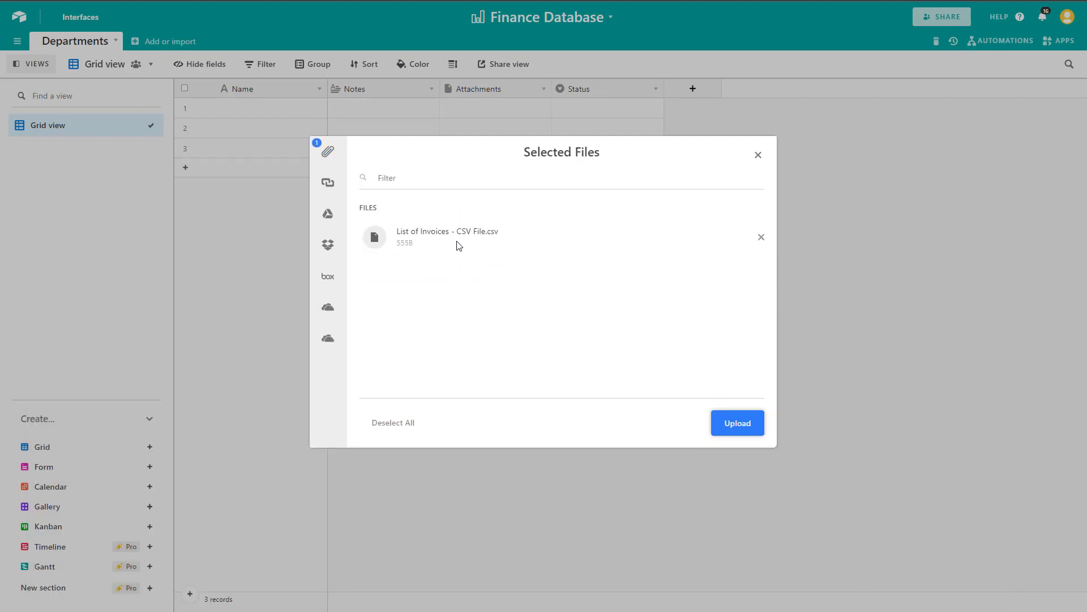
pyautogui.click(739, 431)
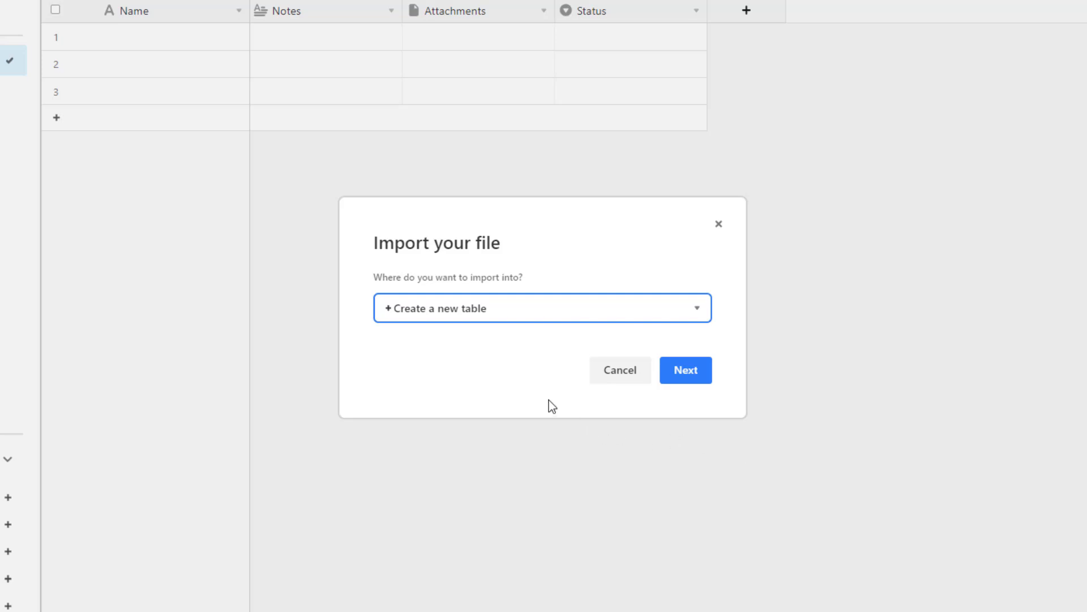
# - Keep 'Create a new table' as the import destination and continue to the preview
pyautogui.click(472, 326)
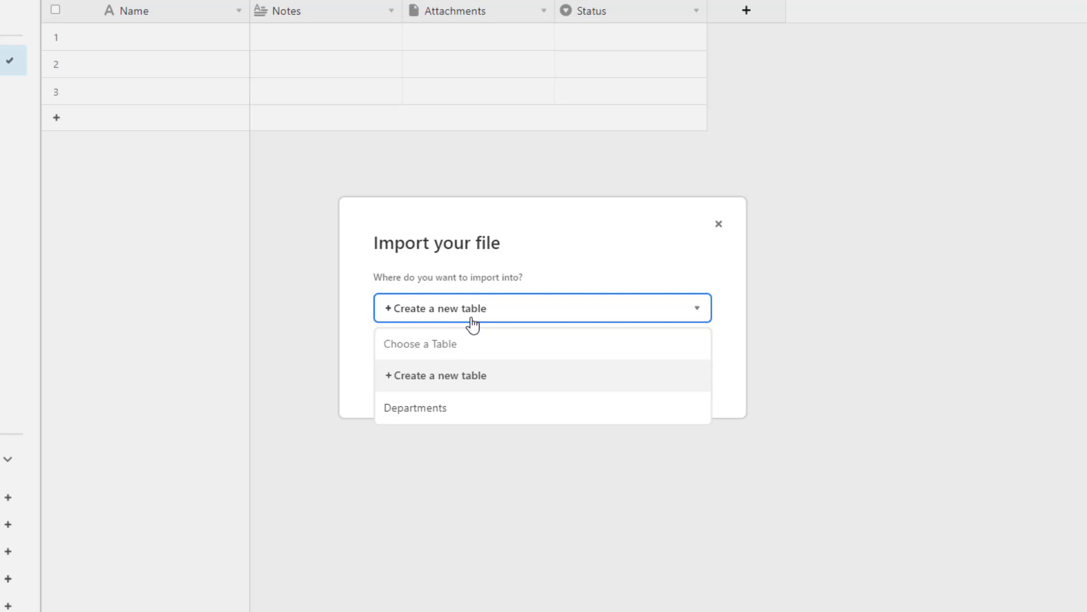
pyautogui.click(504, 387)
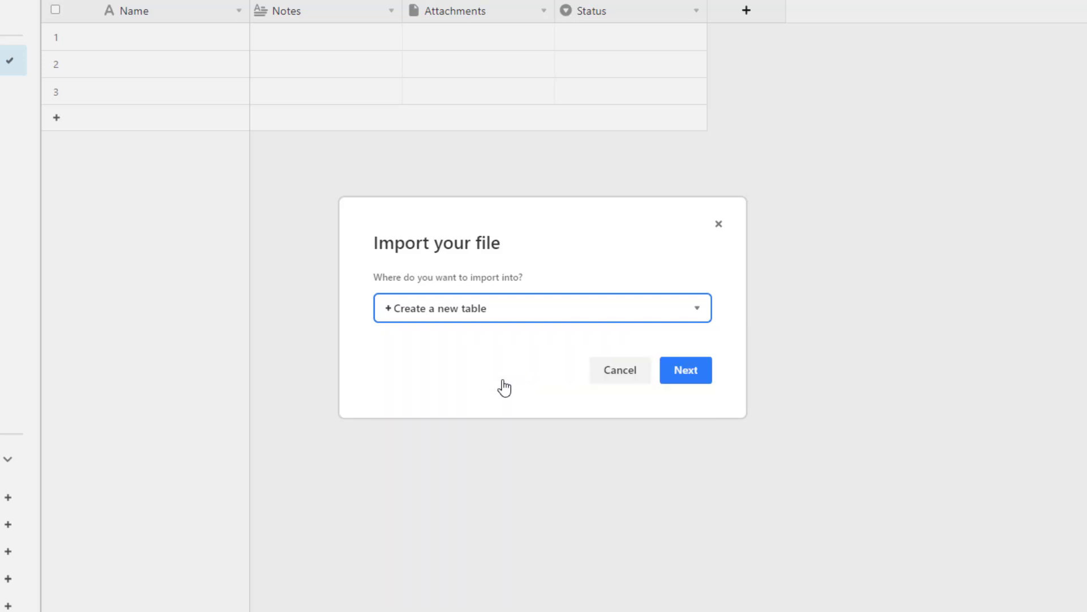
pyautogui.click(708, 378)
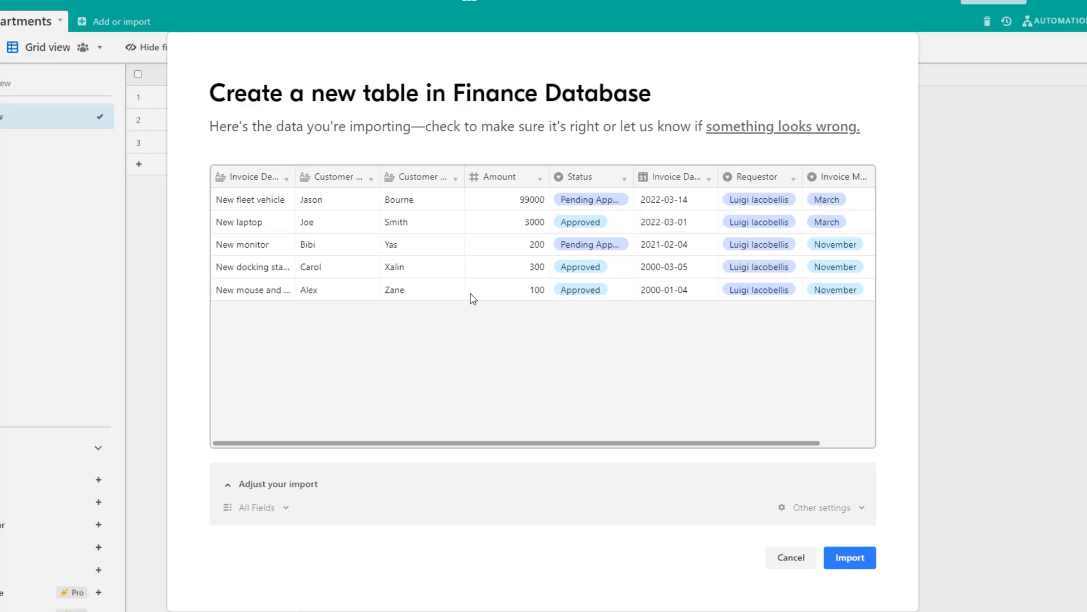
# - Make Invoice Description a single line text field and delete the stray '222' from its name
pyautogui.click(286, 181)
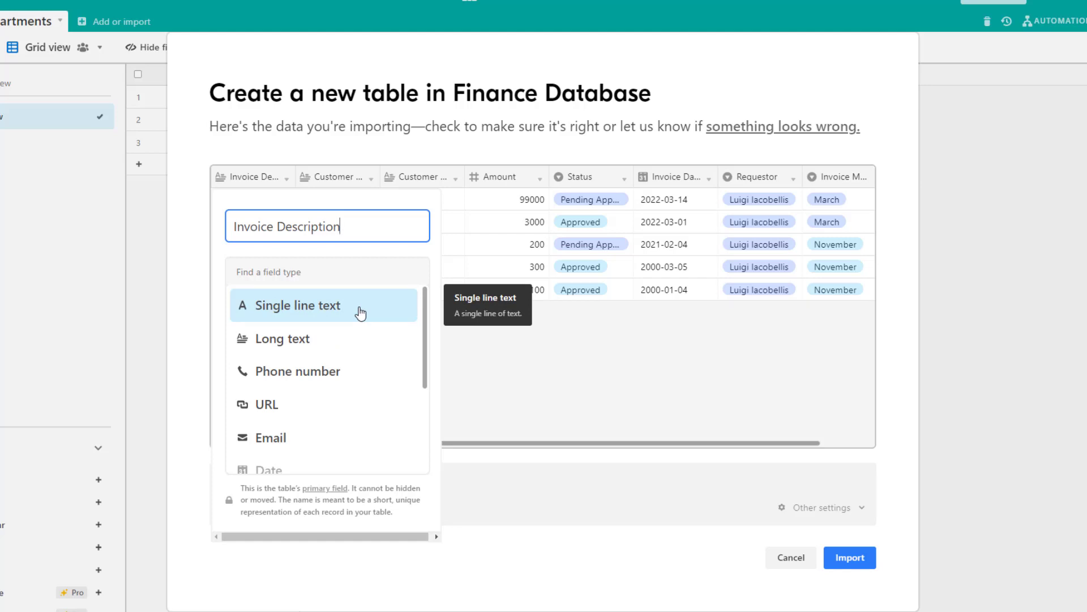
pyautogui.scroll(-1, 363, 340)
pyautogui.scroll(-4, 368, 359)
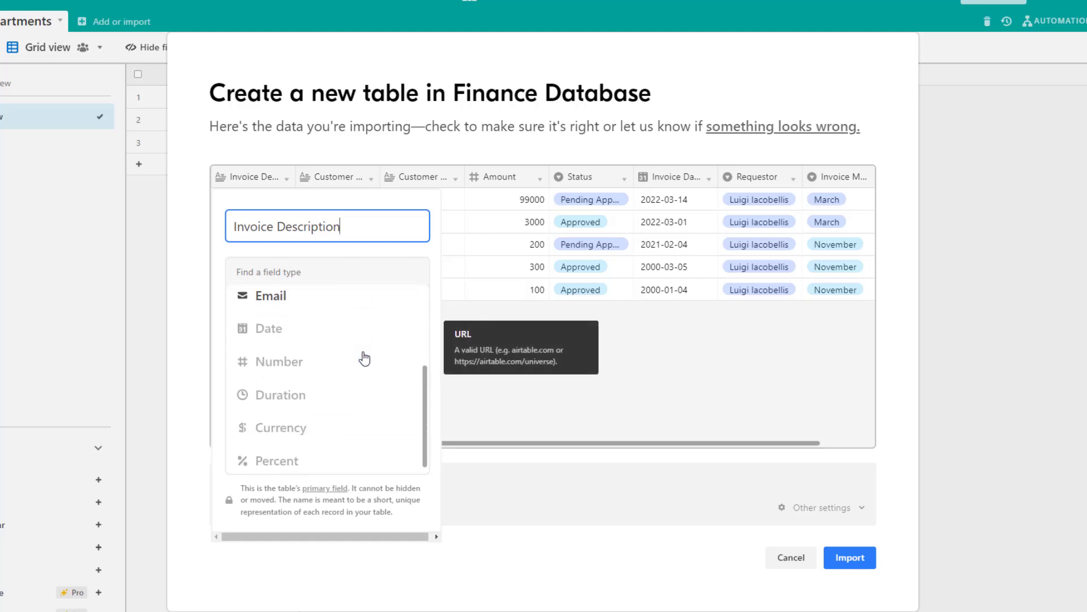
pyautogui.scroll(3, 368, 375)
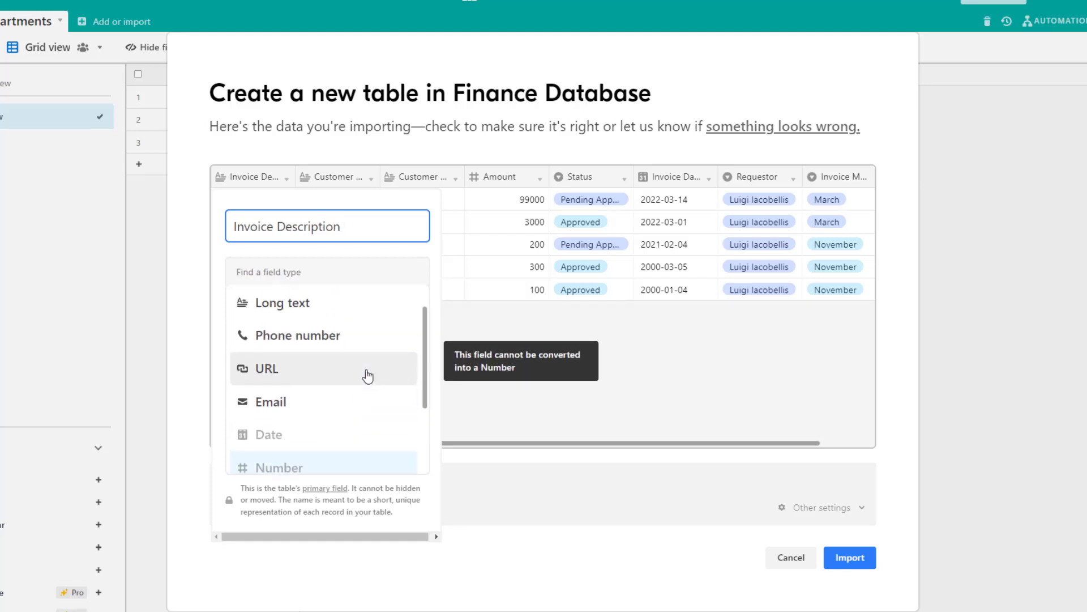
pyautogui.scroll(1, 365, 362)
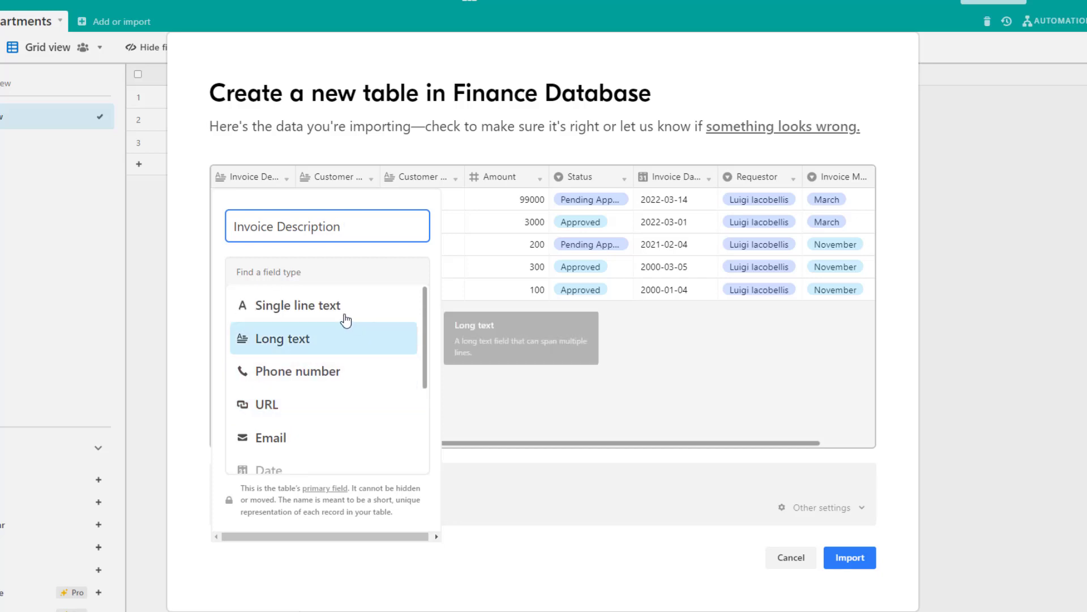
pyautogui.click(343, 315)
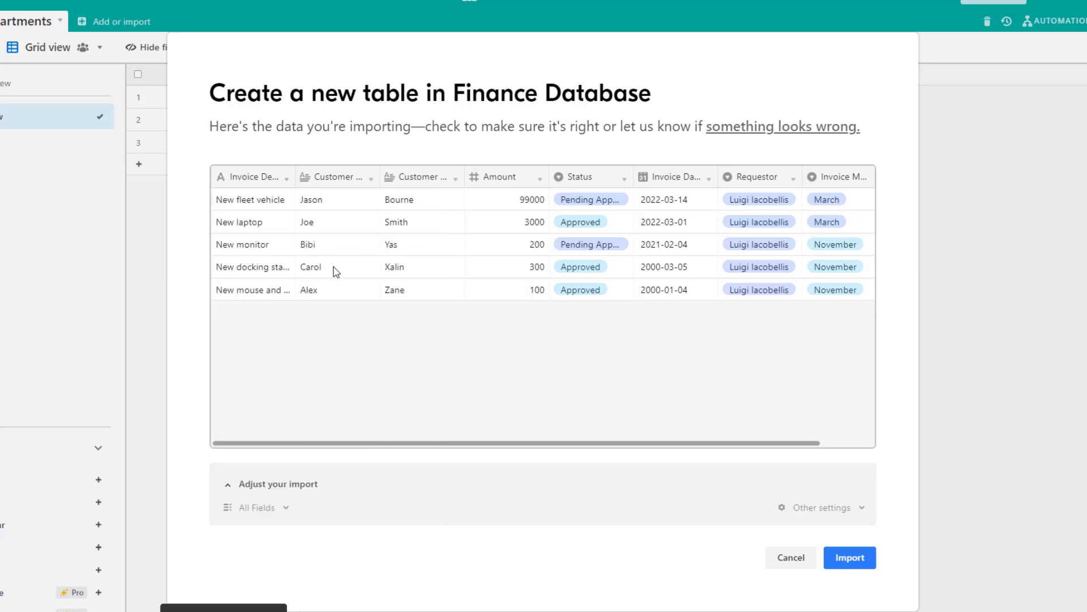
pyautogui.click(287, 179)
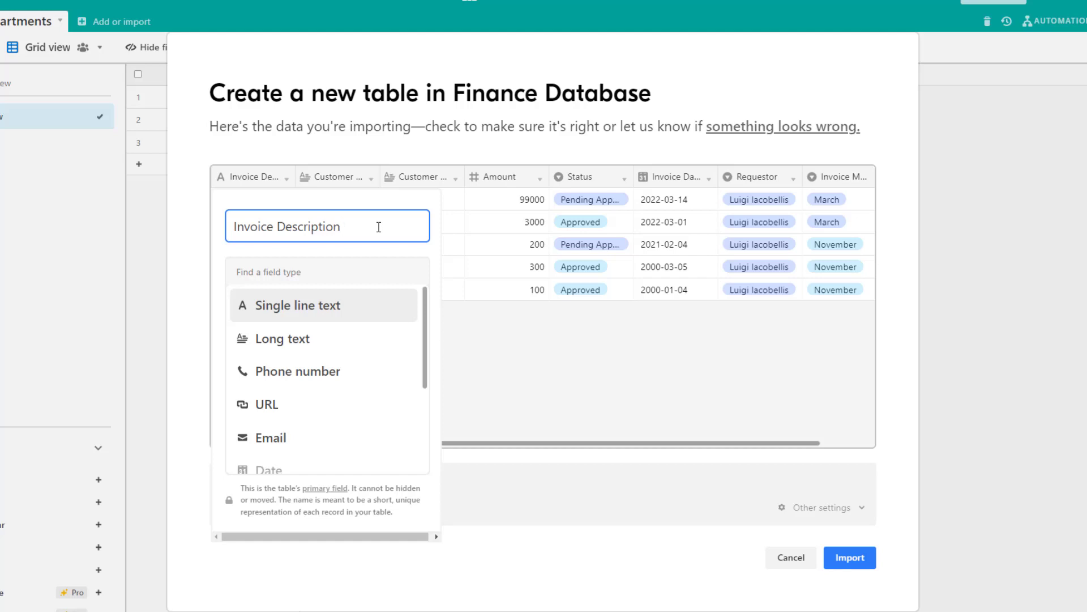
pyautogui.write('222')
pyautogui.press('BackSpace')
pyautogui.press('BackSpace')
pyautogui.press('BackSpace')
pyautogui.press('BackSpace')
# - Set Customer First Name and Customer Last Name to single line text fields
pyautogui.click(468, 330)
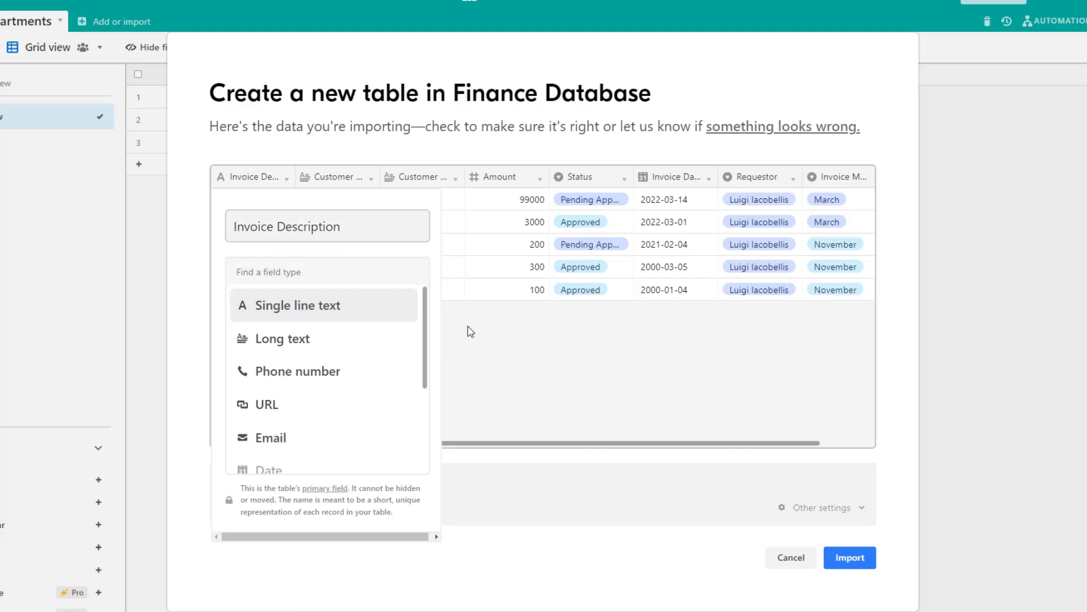
pyautogui.click(372, 181)
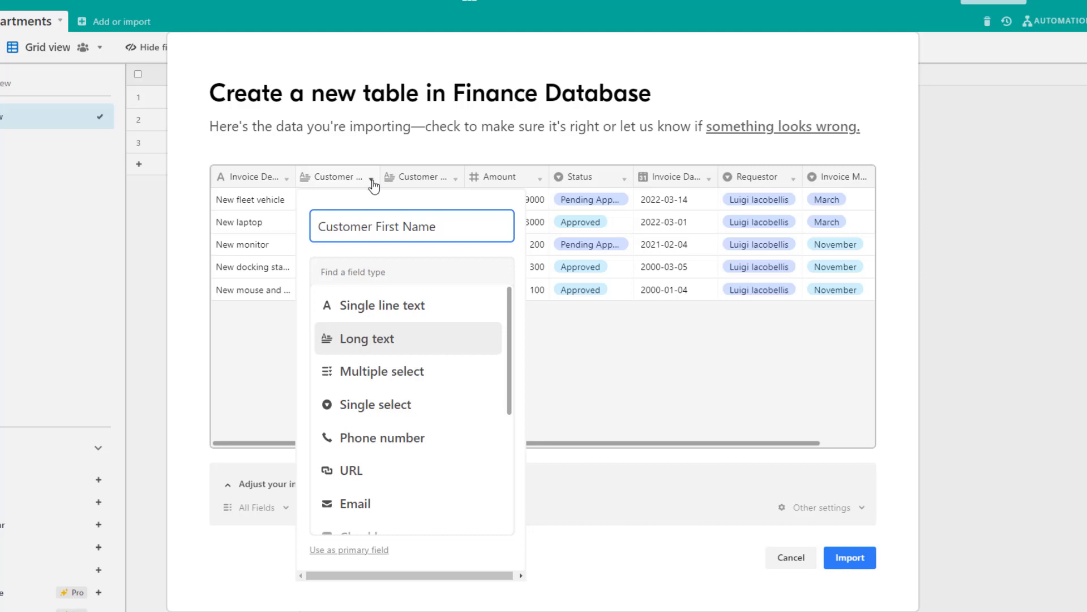
pyautogui.click(428, 316)
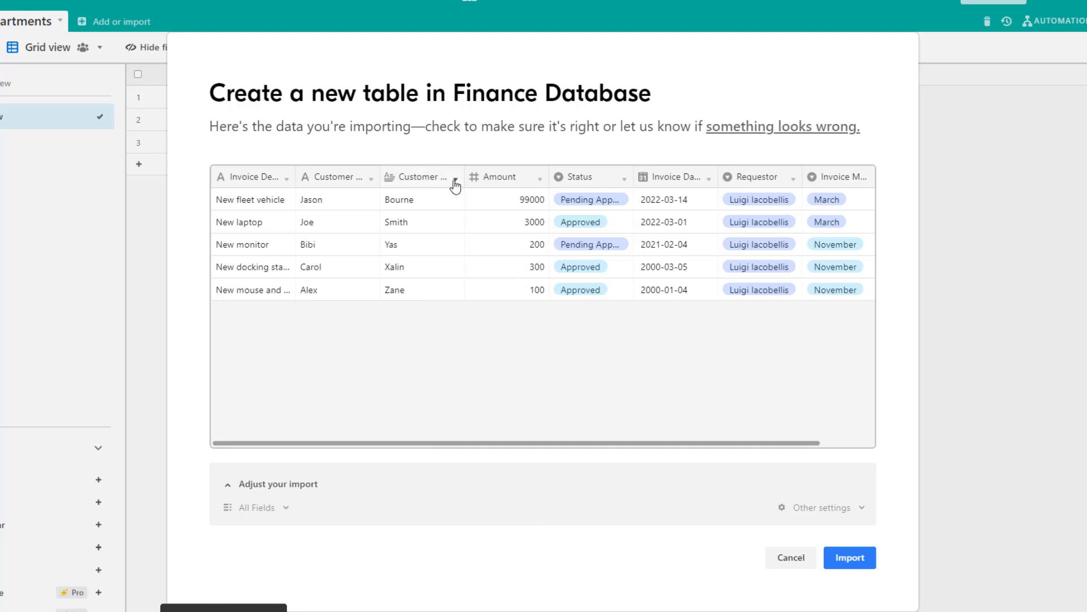
pyautogui.click(454, 181)
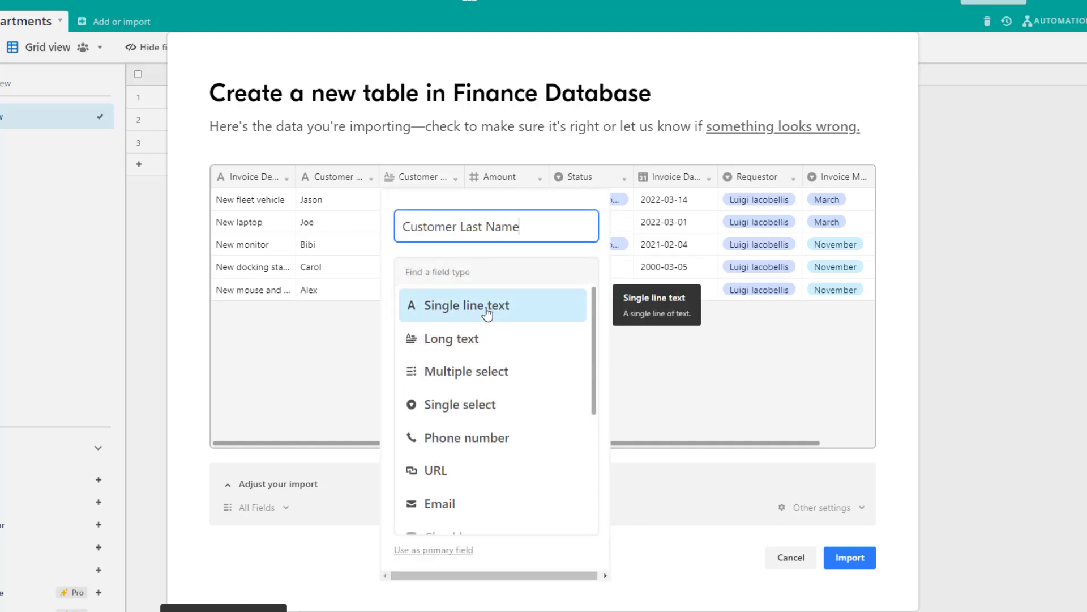
pyautogui.click(488, 315)
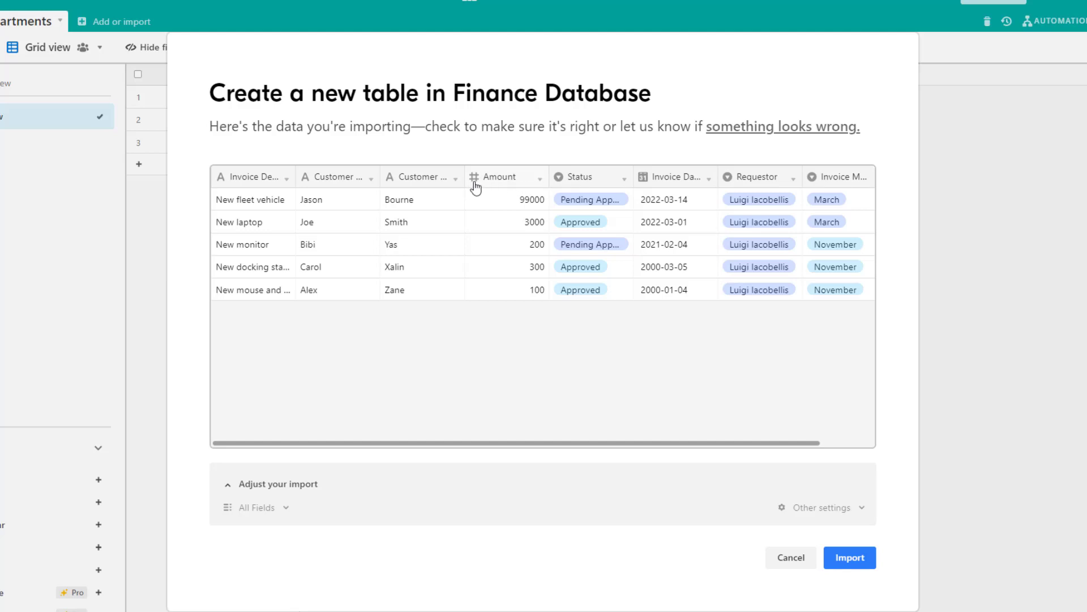
# - Change the Amount column's type to Currency
pyautogui.click(539, 180)
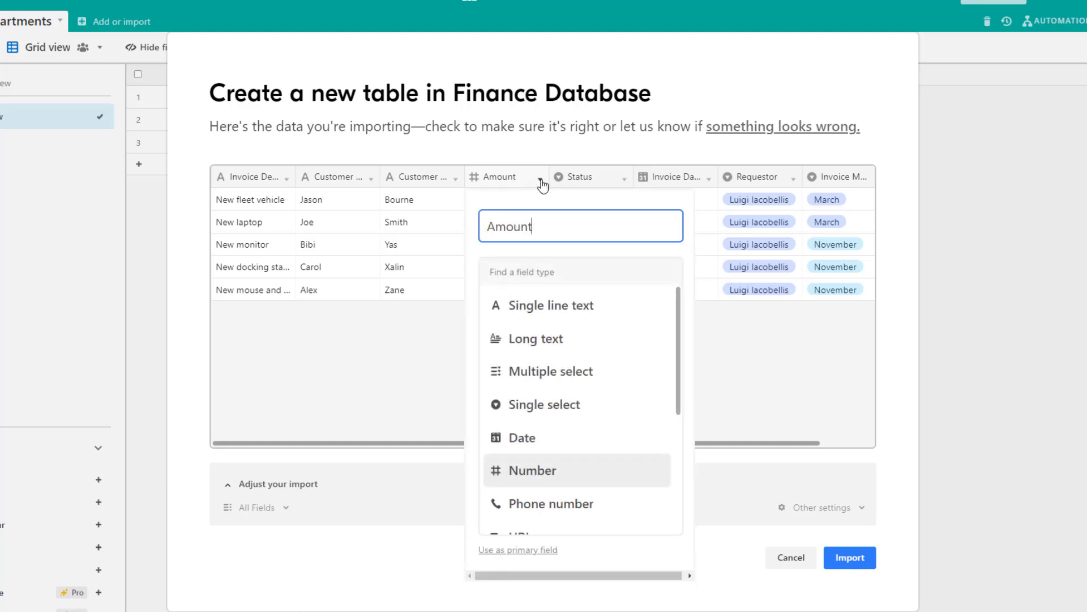
pyautogui.scroll(-5, 578, 408)
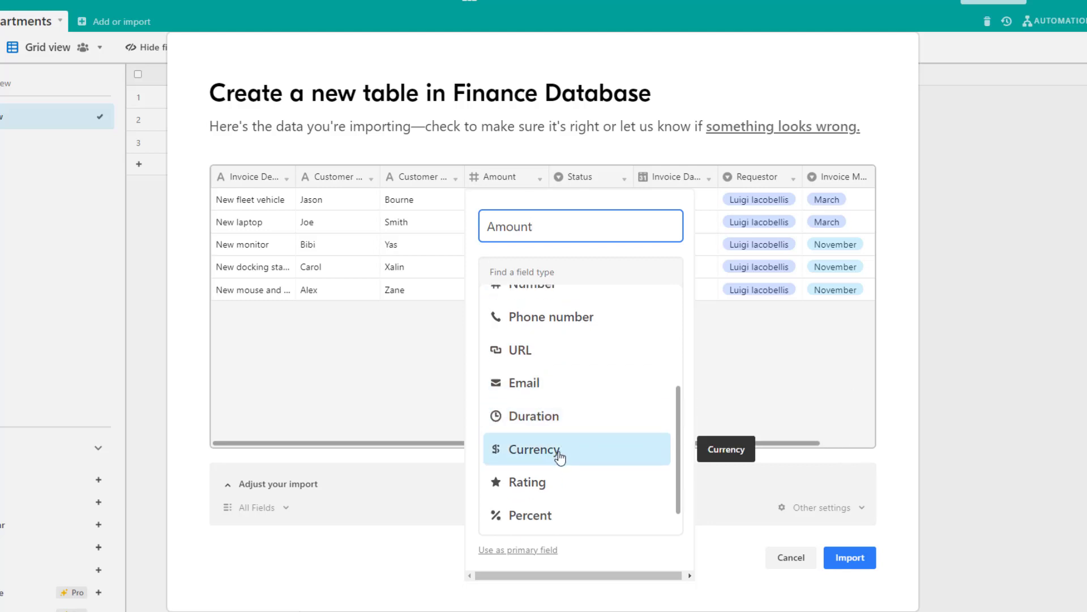
pyautogui.click(560, 453)
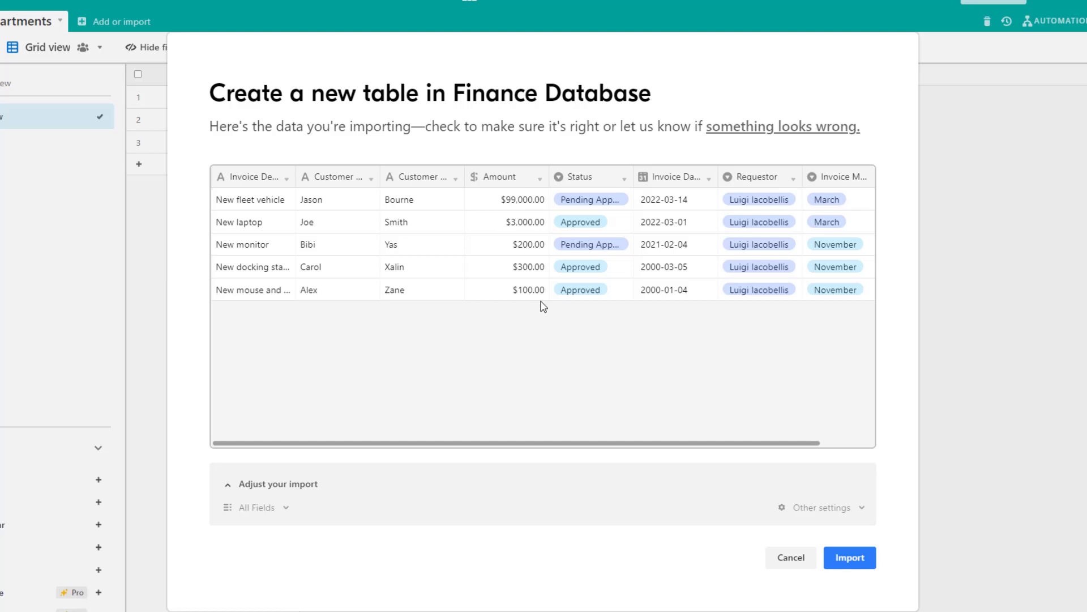
# - Check that Status is single select and Invoice Date is a date field
pyautogui.click(625, 181)
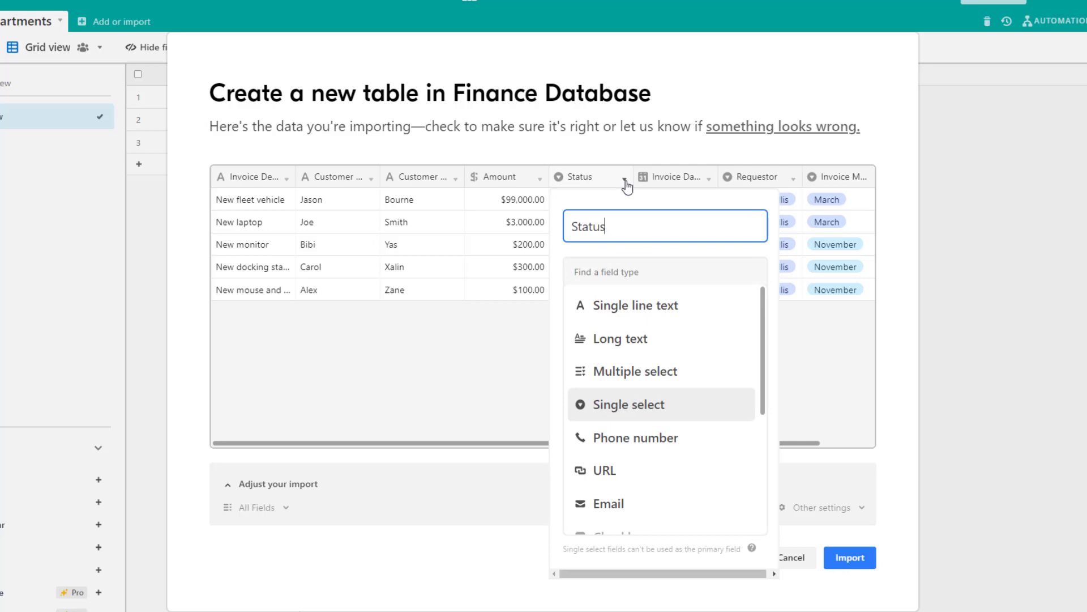
pyautogui.click(683, 415)
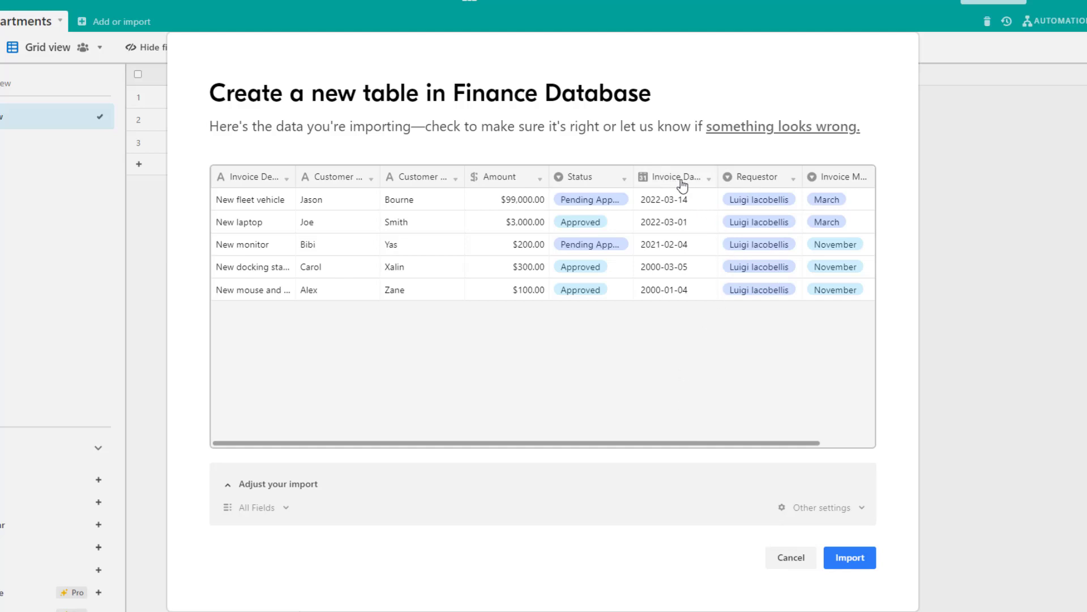
pyautogui.click(711, 180)
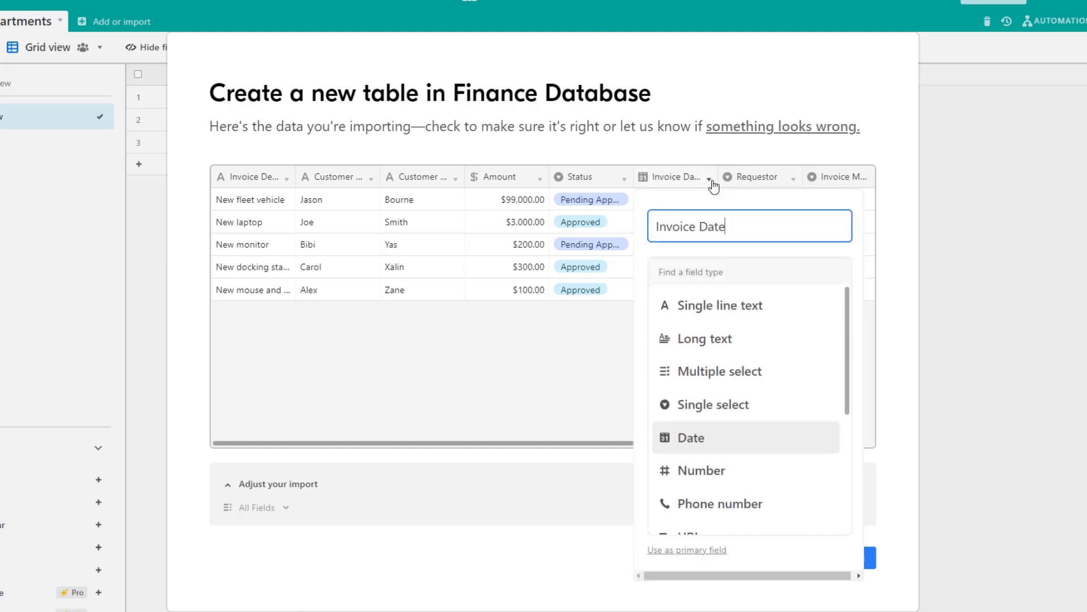
pyautogui.click(556, 379)
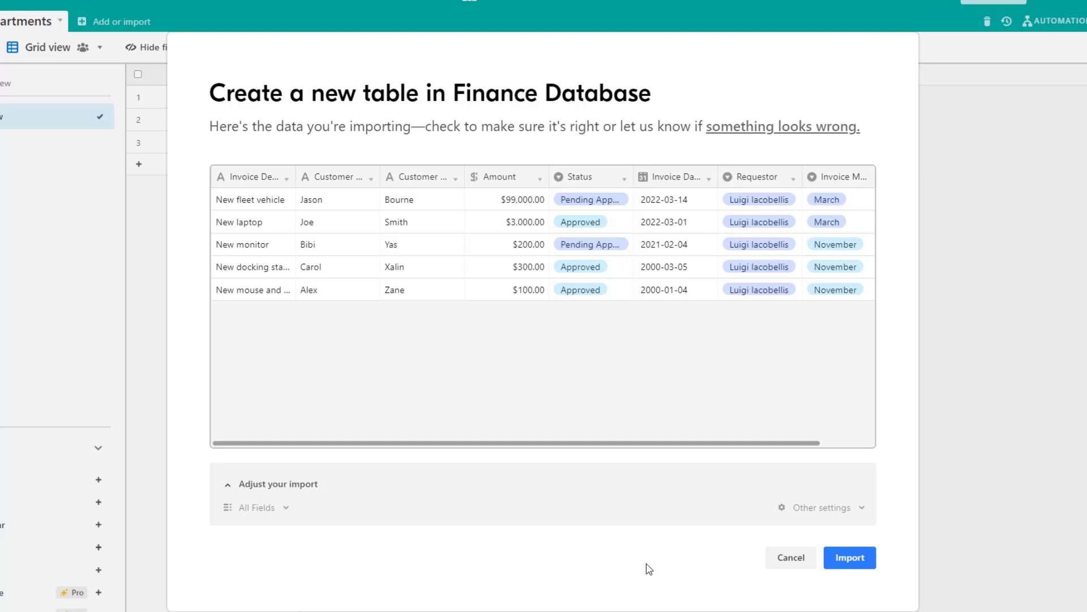
pyautogui.click(285, 509)
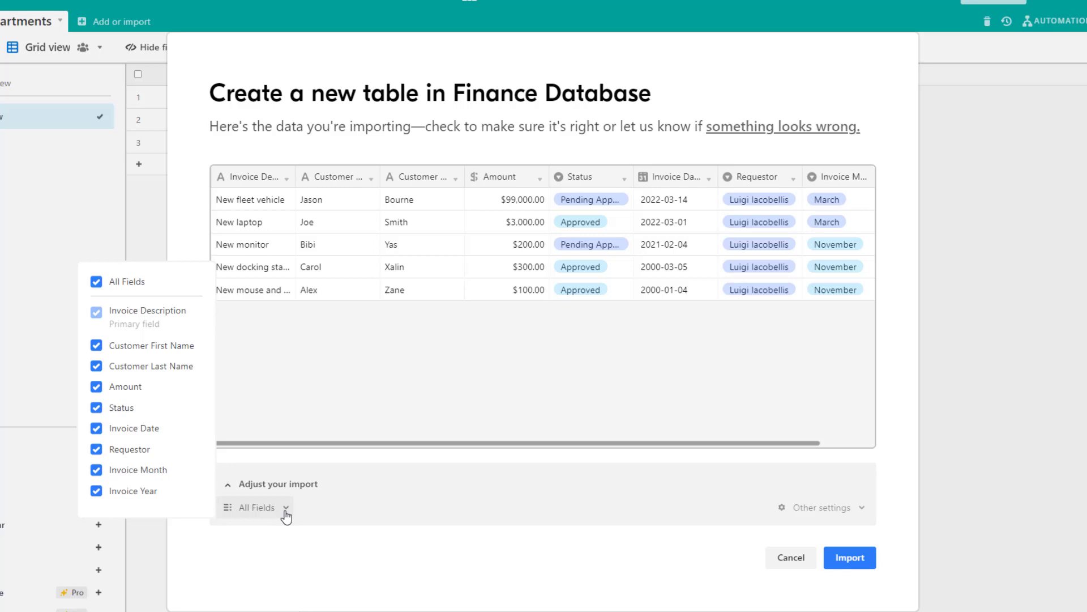
pyautogui.click(97, 284)
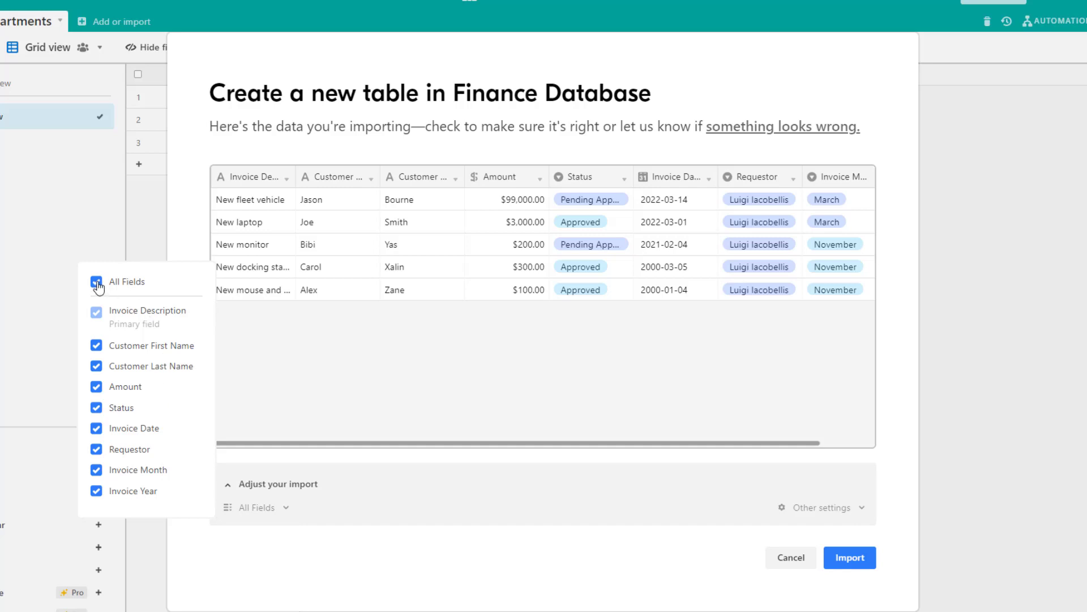
pyautogui.click(96, 284)
pyautogui.click(96, 283)
pyautogui.click(96, 346)
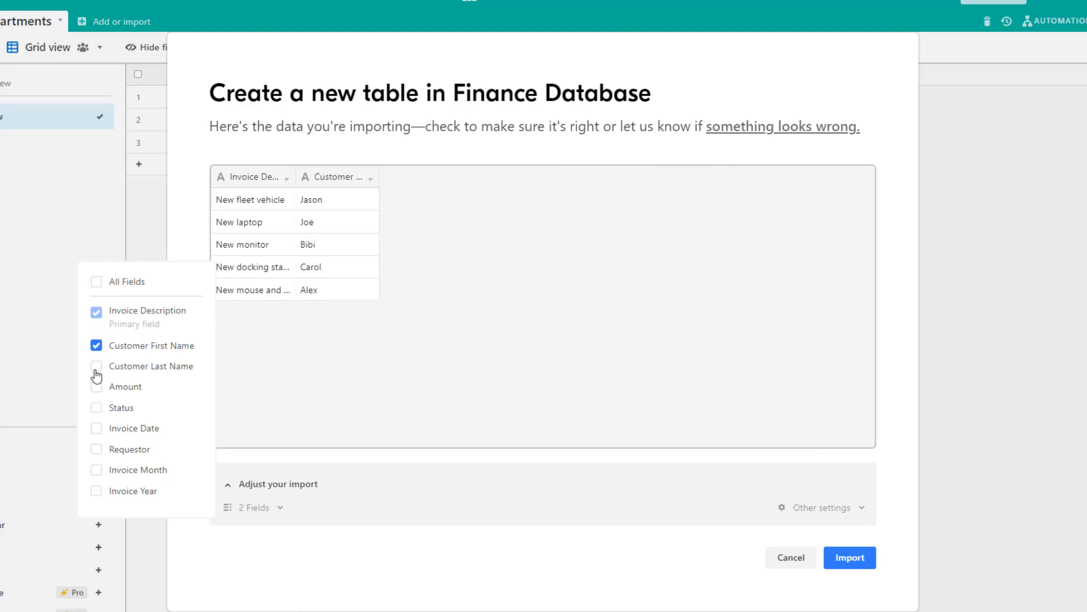
pyautogui.click(96, 365)
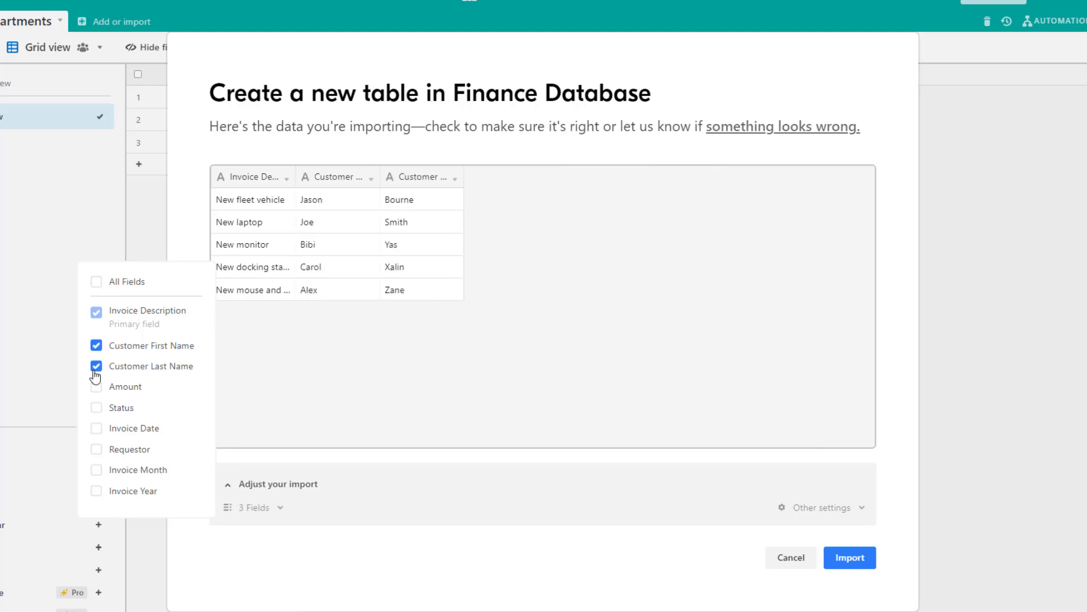
pyautogui.click(98, 283)
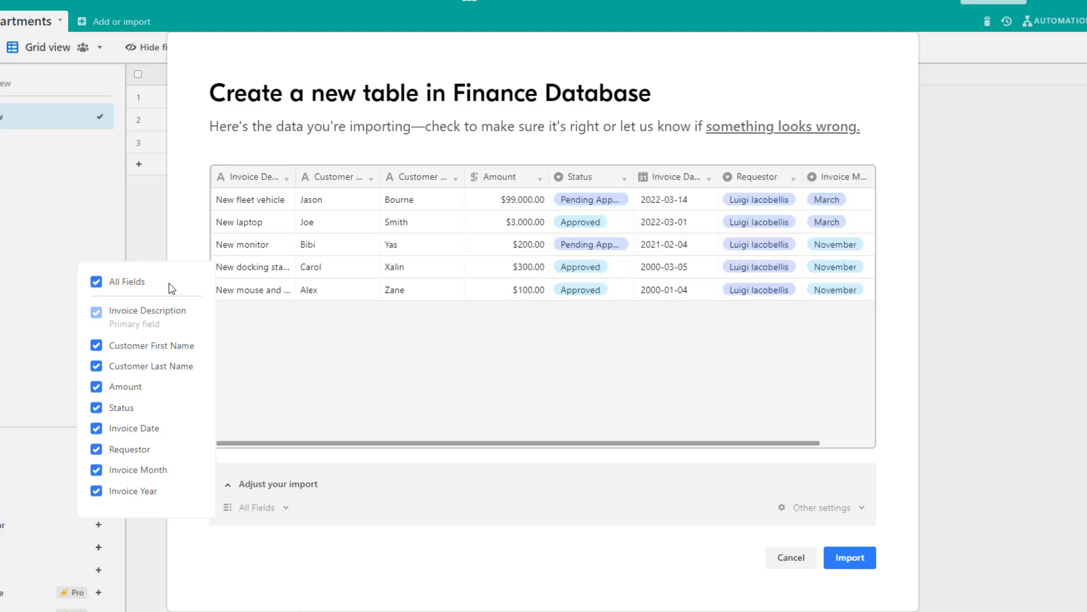
pyautogui.click(635, 516)
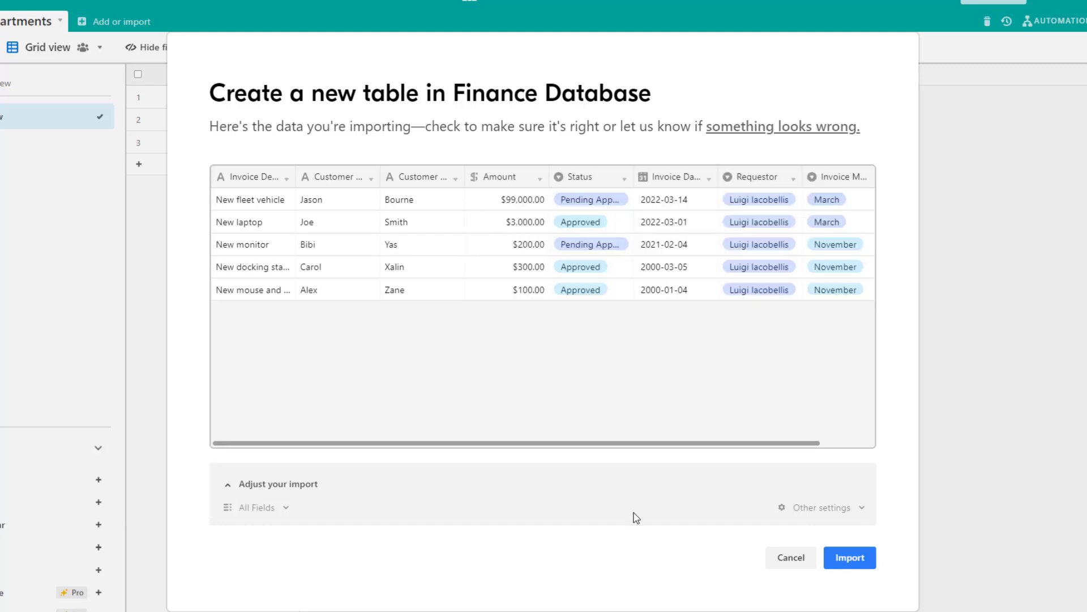
# - In Other settings, toggle Auto-select field types off and back on
pyautogui.click(864, 513)
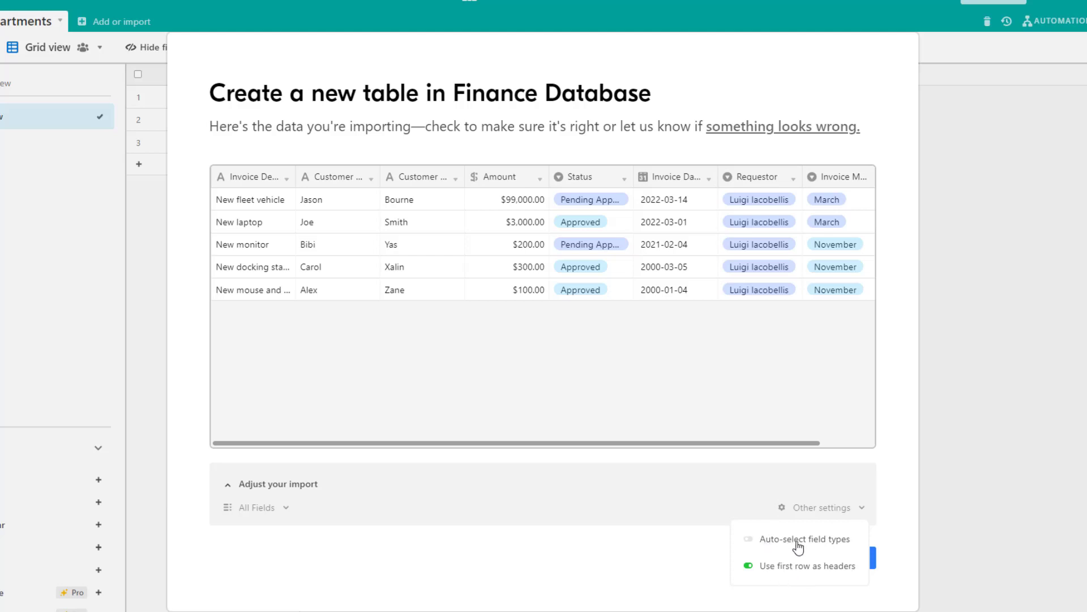
pyautogui.click(750, 541)
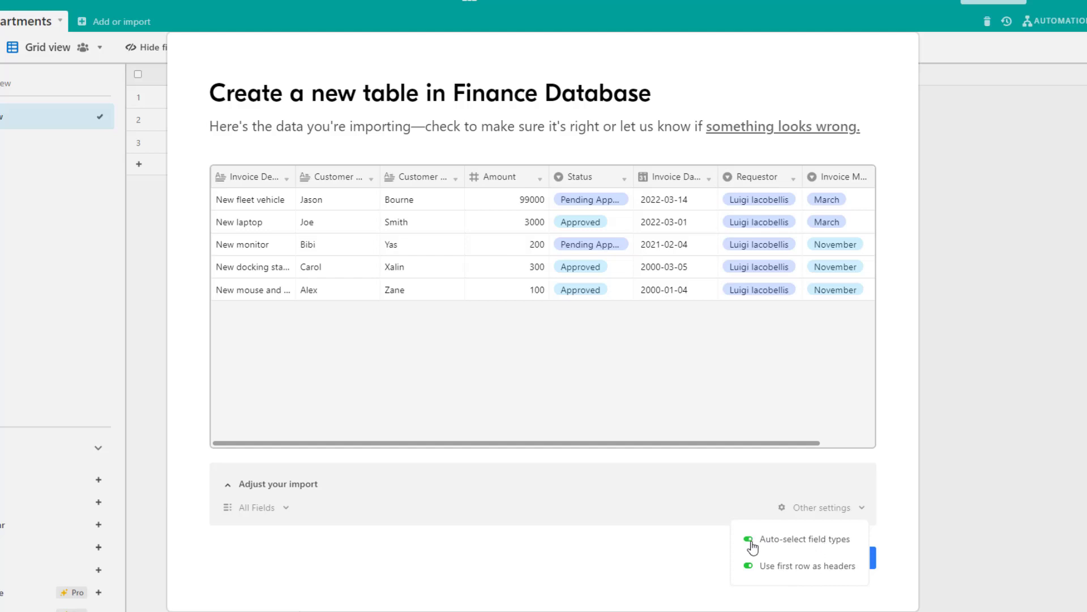
pyautogui.click(749, 540)
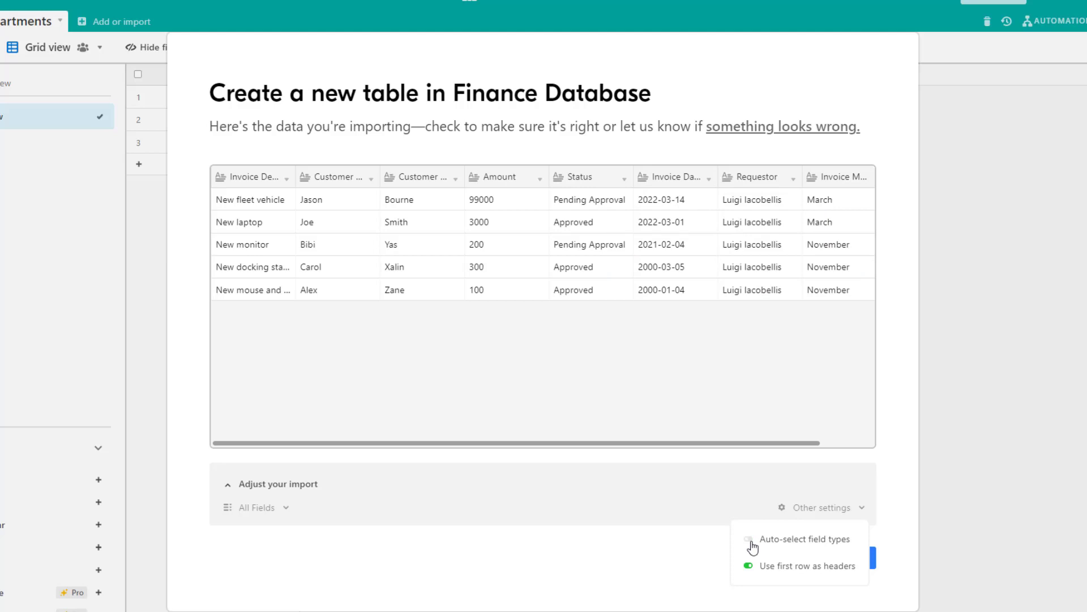
pyautogui.click(748, 539)
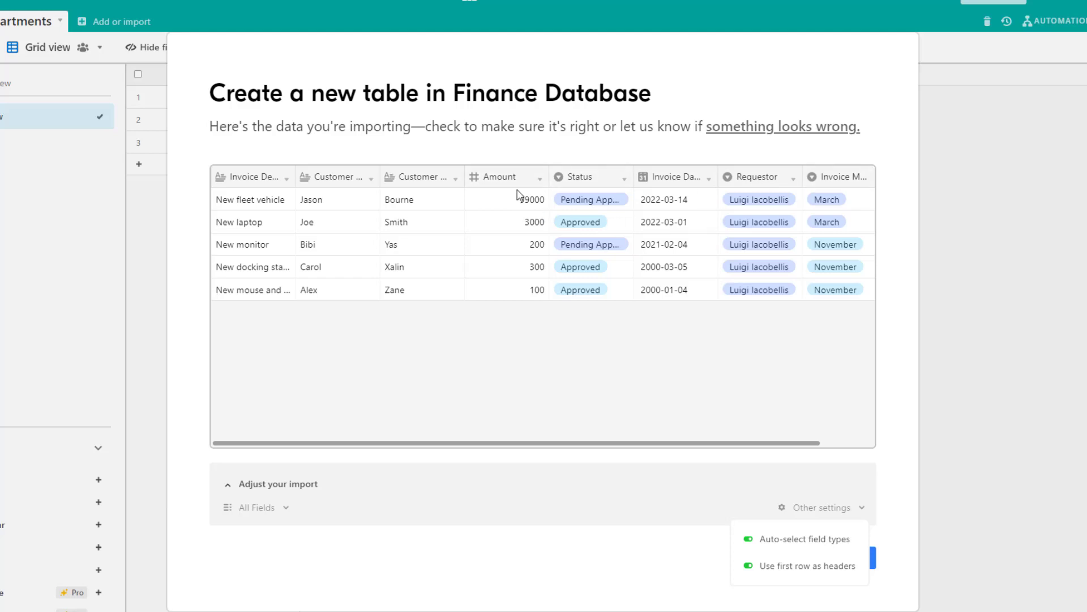
# - Reset the Amount column type to Currency
pyautogui.click(539, 180)
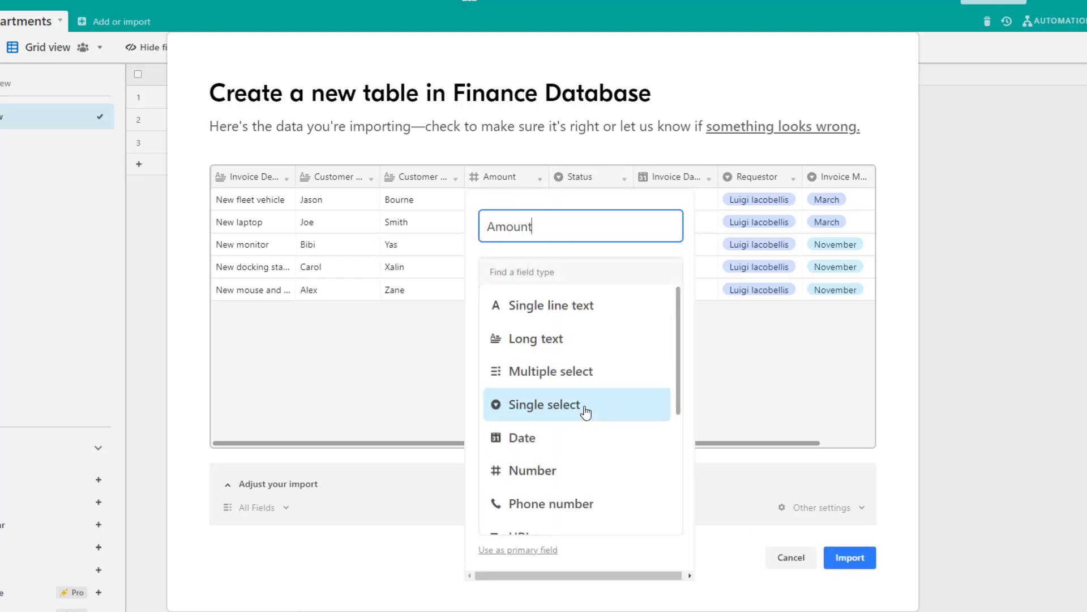
pyautogui.scroll(-2, 590, 408)
pyautogui.scroll(-1, 567, 453)
pyautogui.click(553, 494)
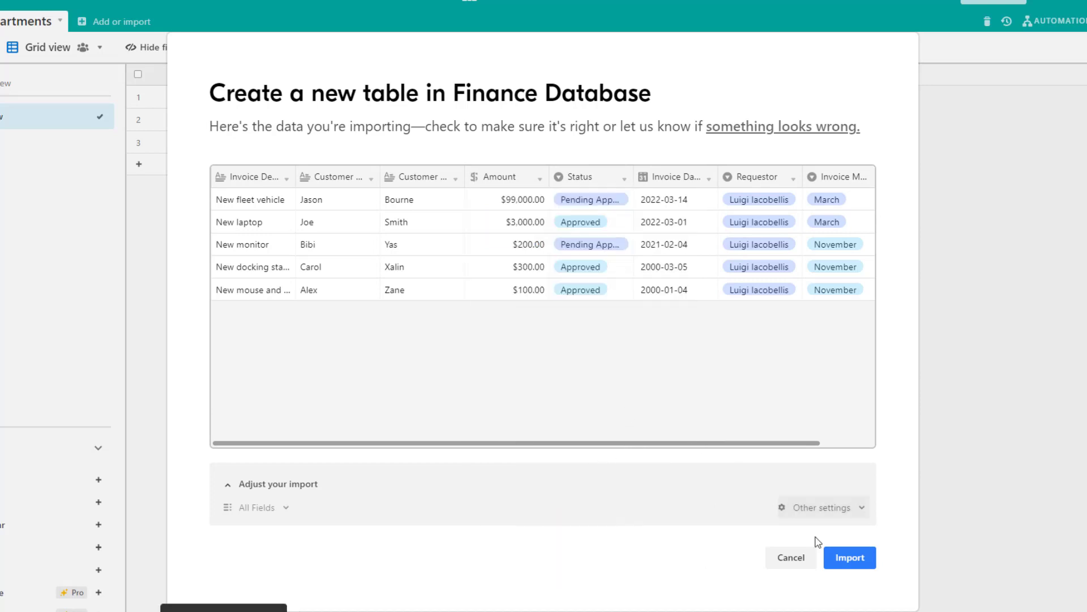
# - Import the five invoices as a new Imported table
pyautogui.click(853, 564)
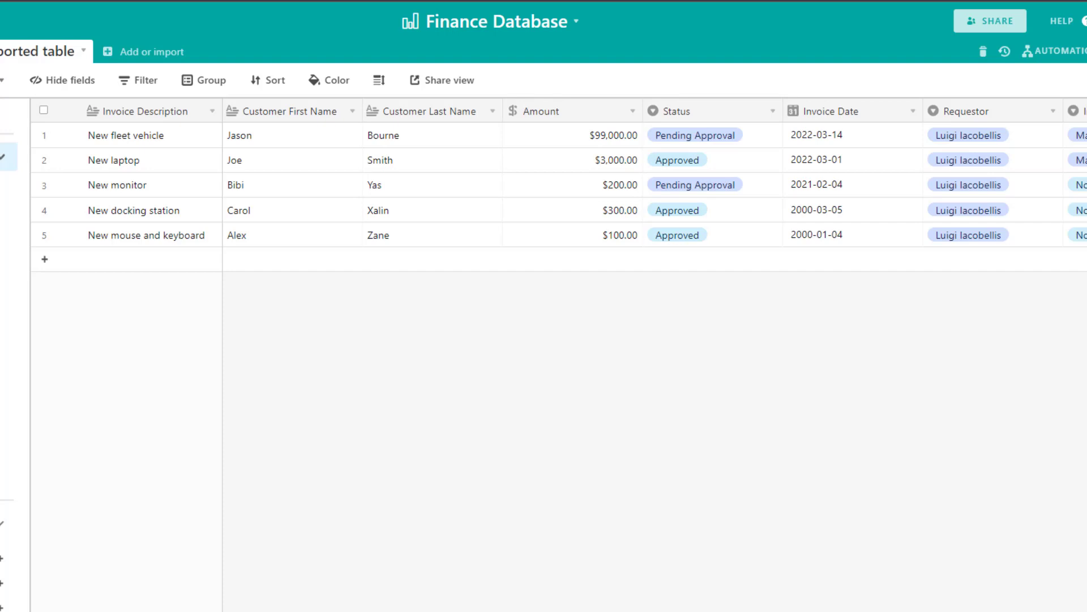
pyautogui.hscroll(5, 640, 187)
pyautogui.hscroll(-5, 640, 187)
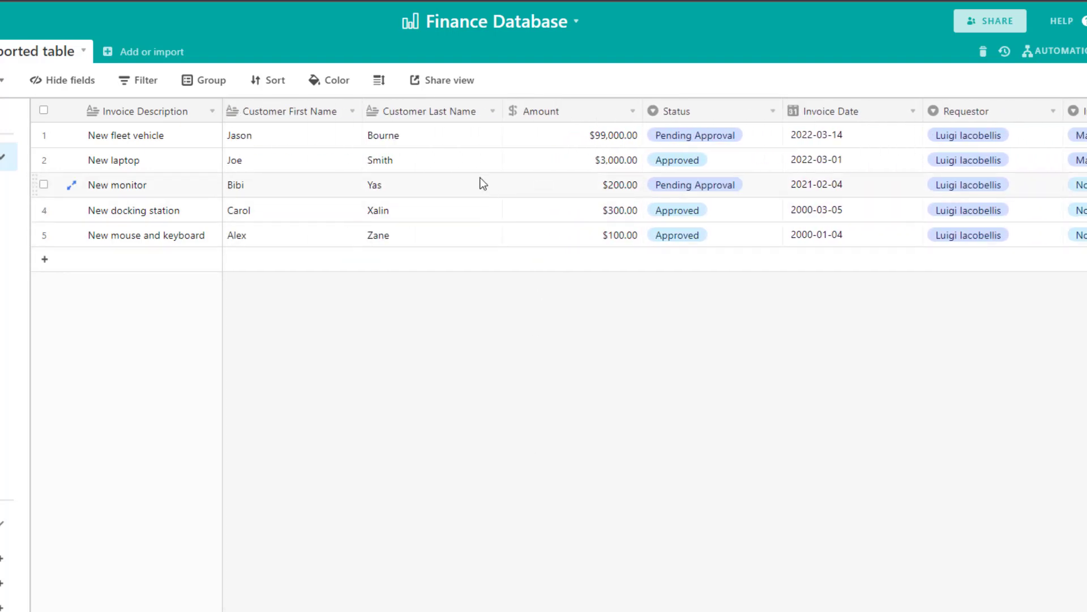
# - Customize the Invoice Description field type to Single line text and save
pyautogui.click(212, 112)
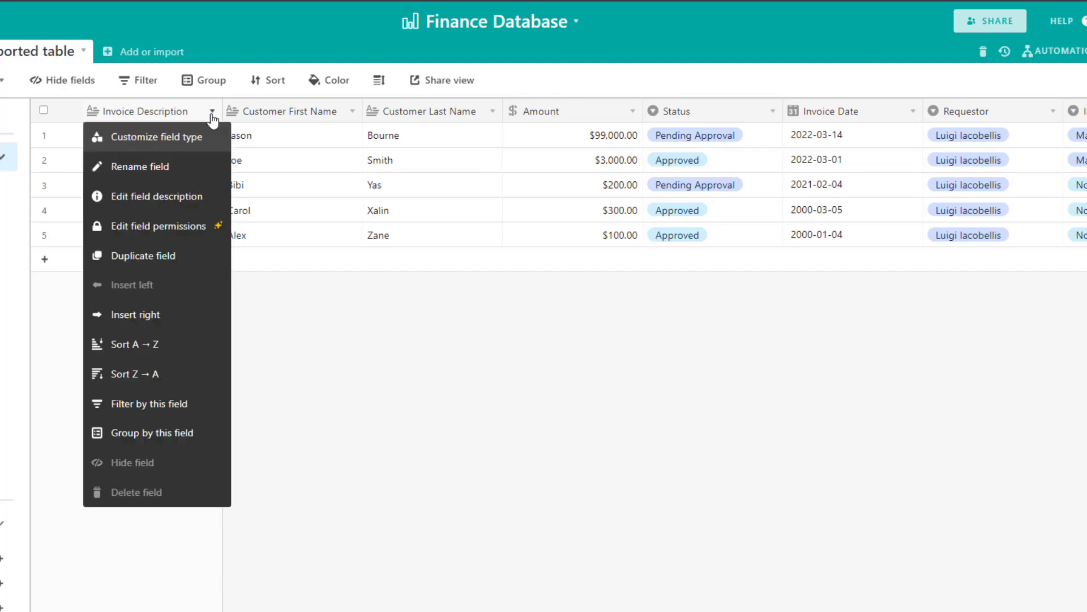
pyautogui.click(164, 146)
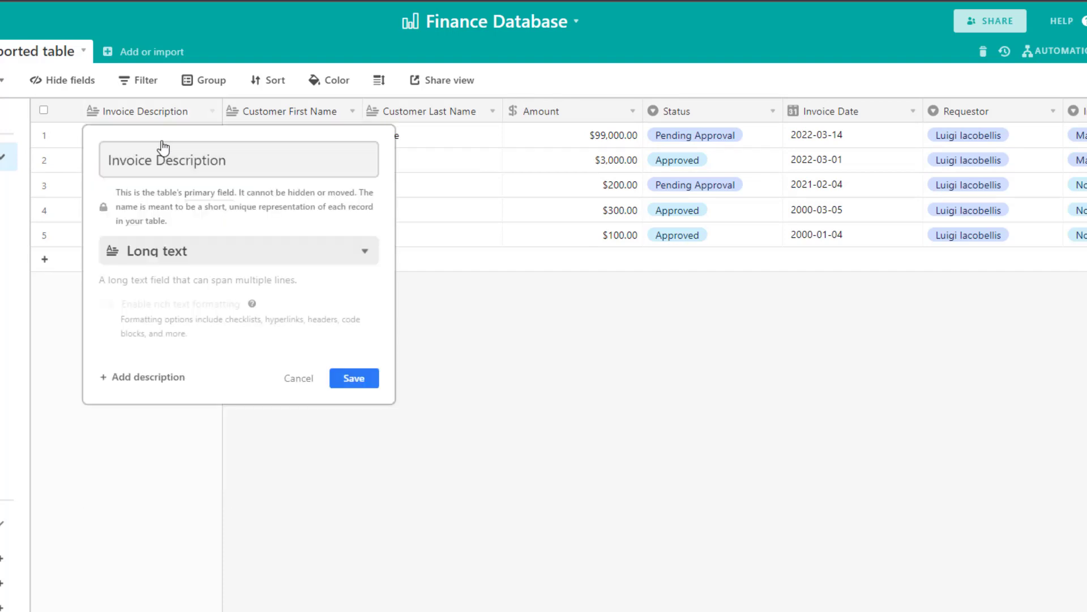
pyautogui.click(367, 257)
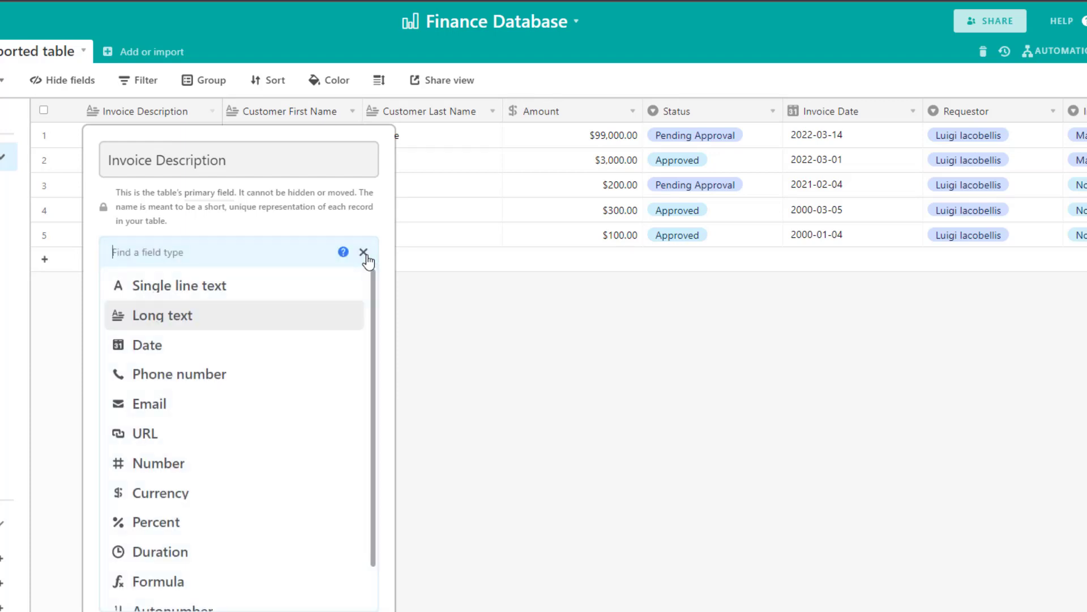
pyautogui.click(242, 291)
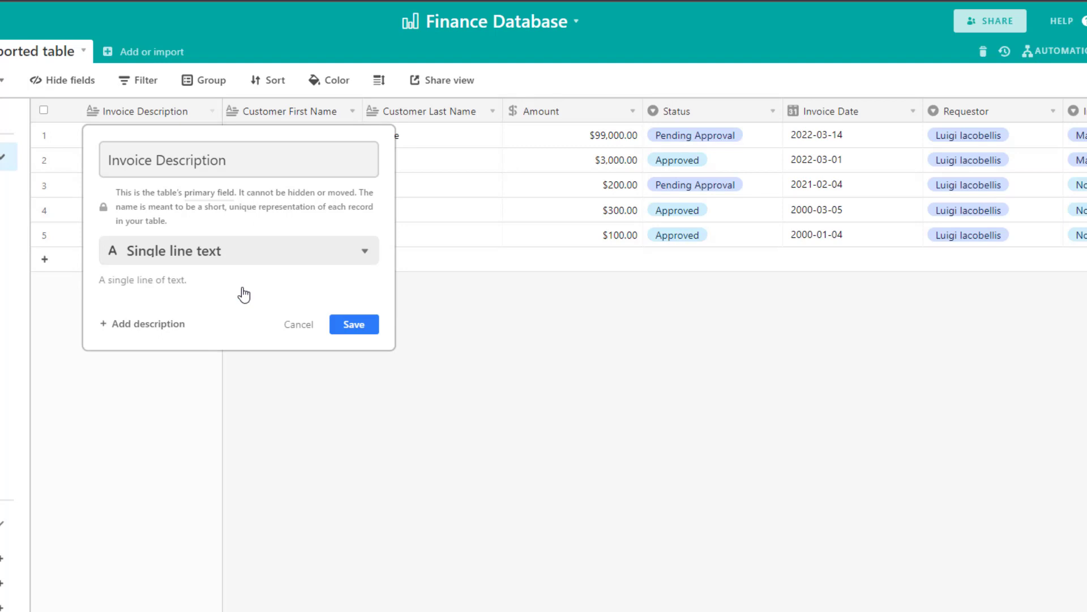
pyautogui.click(348, 329)
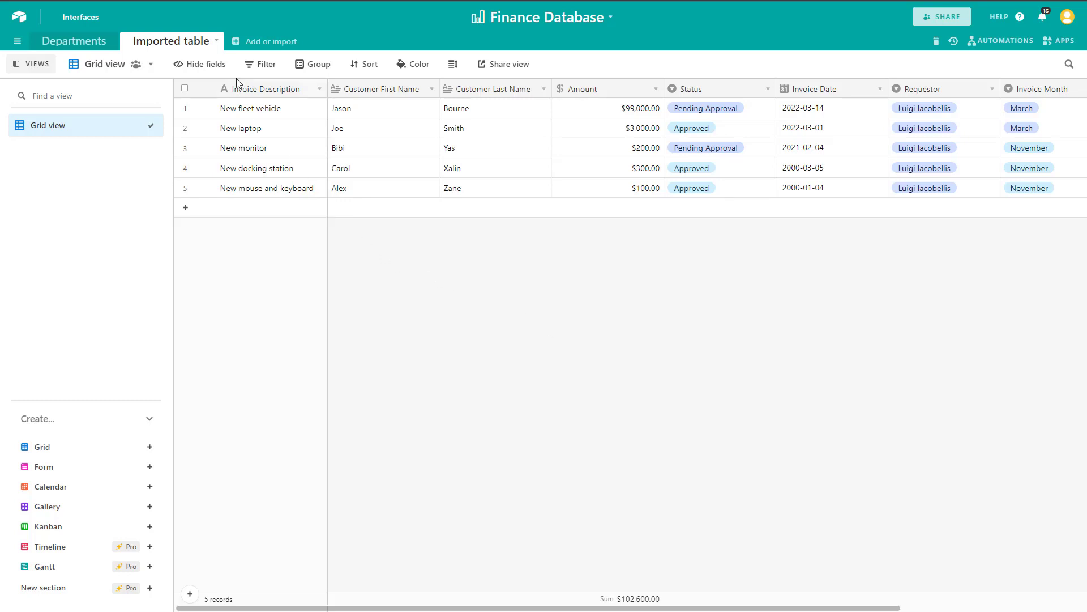
# - Import 'List of Invoices - Excel File.xlsx' via Microsoft Excel as a new Sheet2 table
pyautogui.click(253, 43)
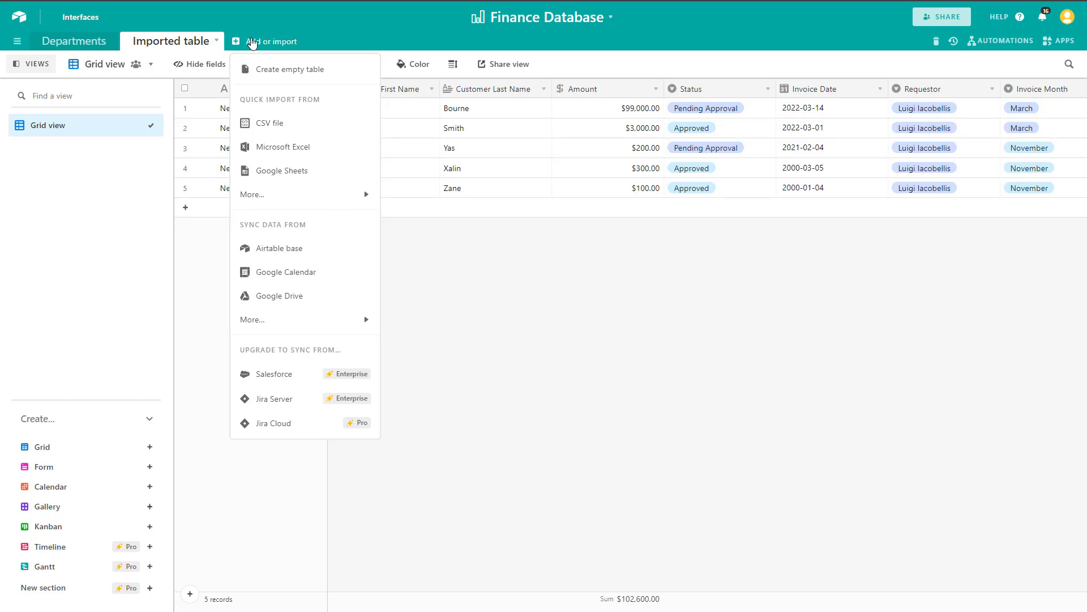
pyautogui.click(302, 151)
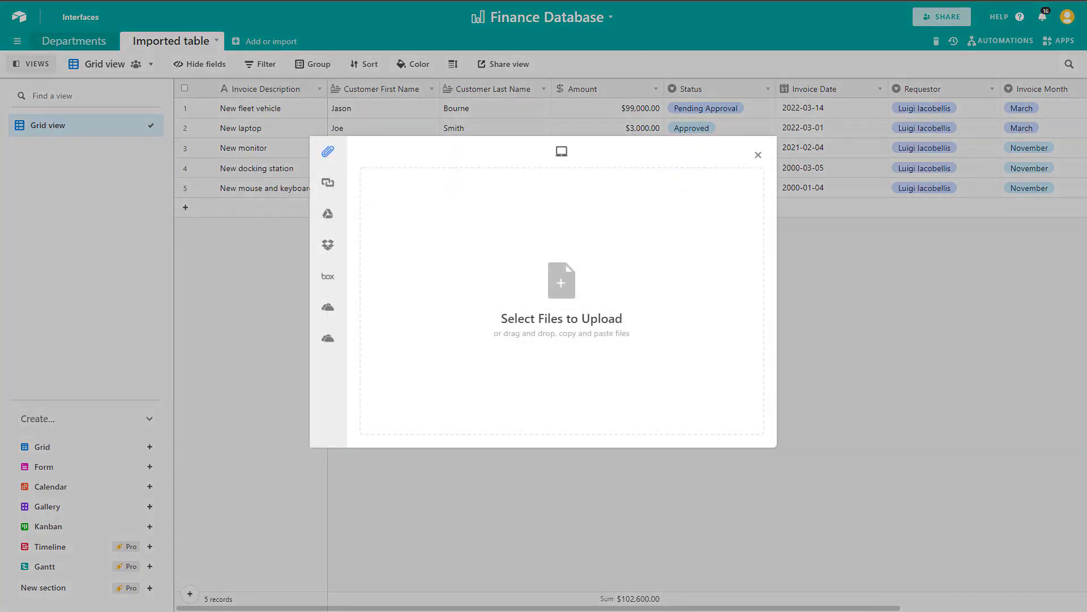
pyautogui.hotkey('alt', 'Tab')
pyautogui.moveTo(116, 391); pyautogui.dragTo(549, 278)
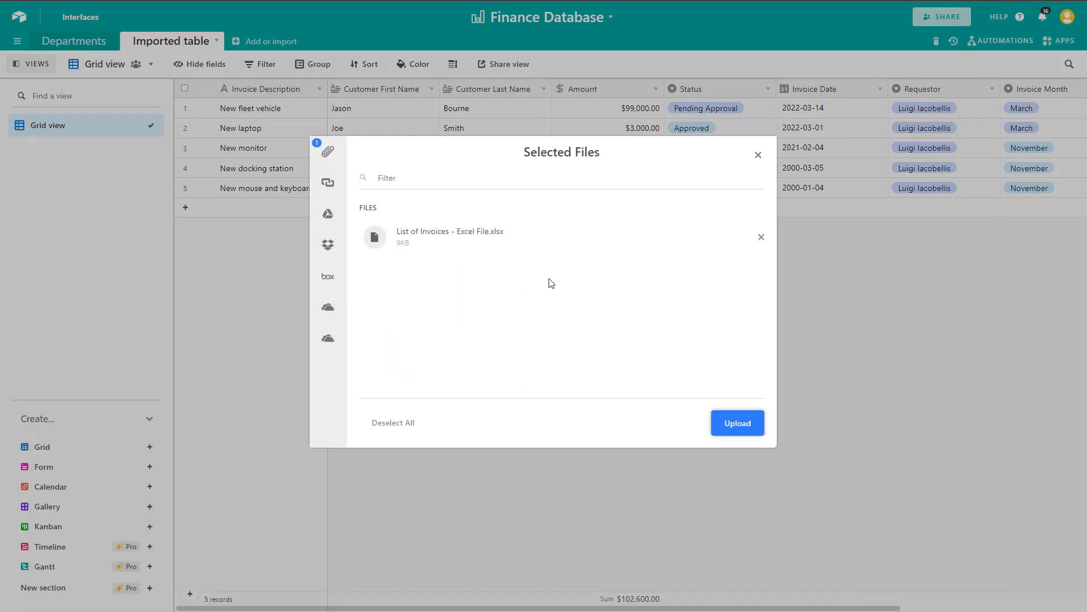
pyautogui.click(735, 423)
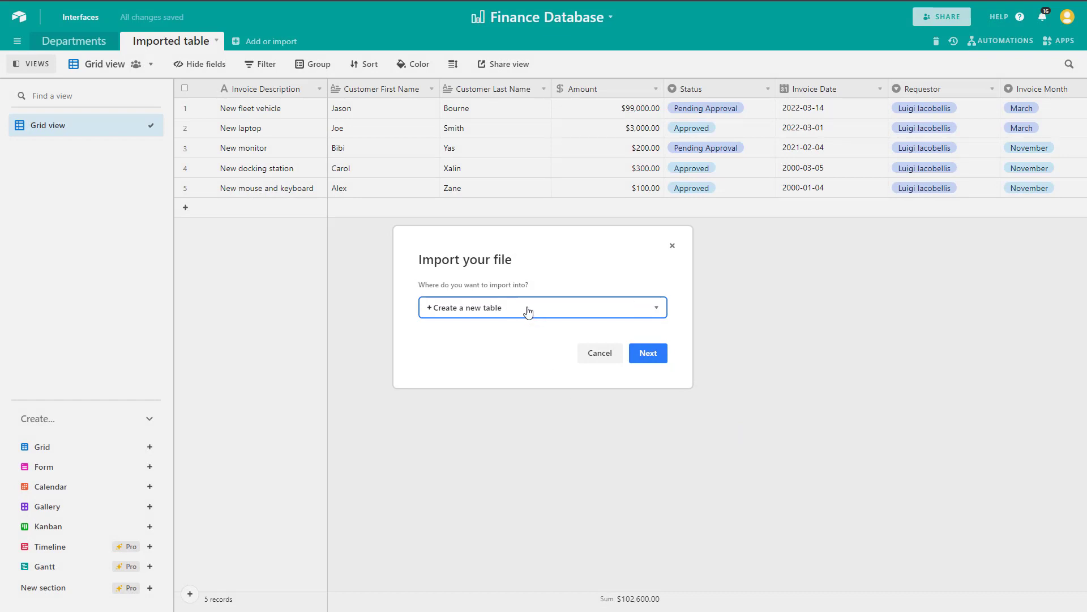
pyautogui.click(656, 360)
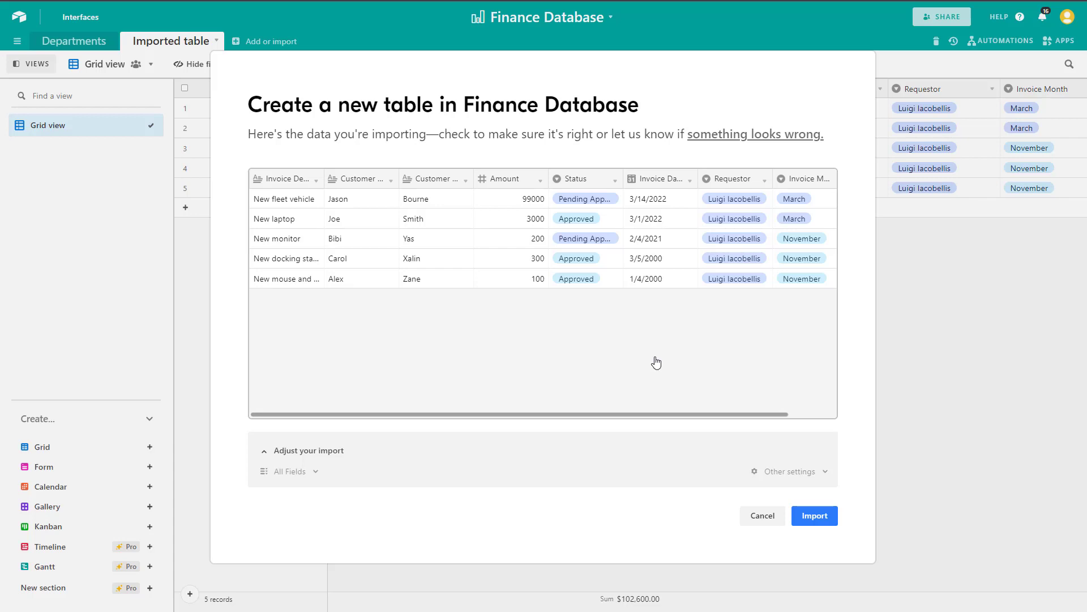
pyautogui.click(818, 527)
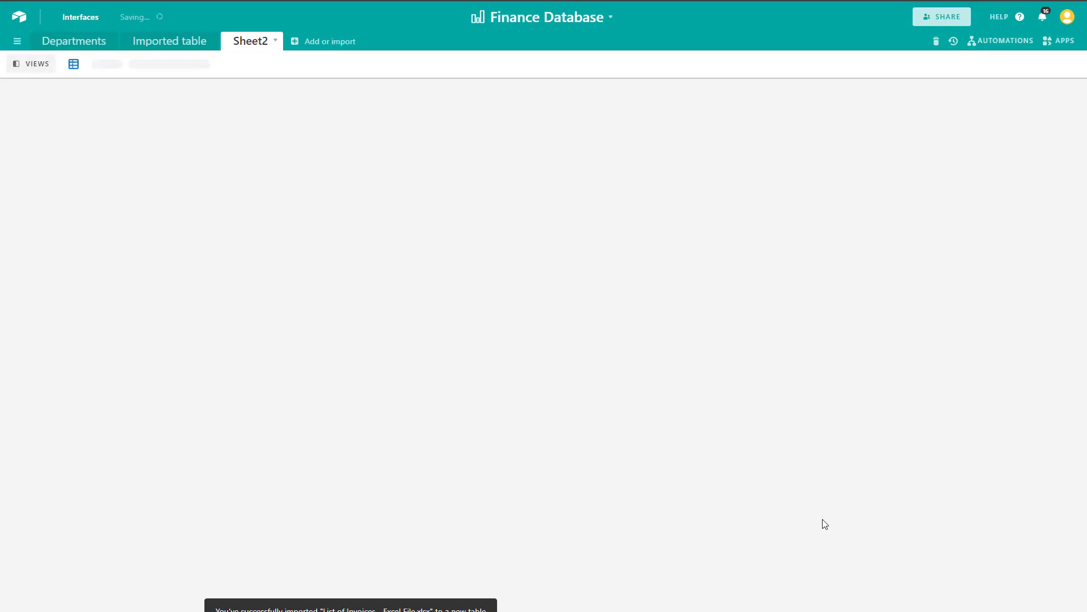